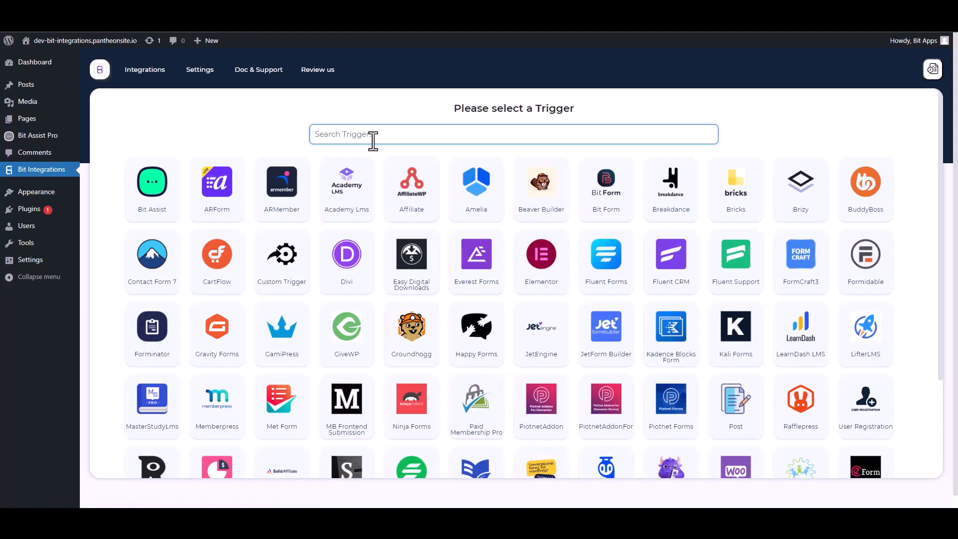
# - Select Bit Assist as the trigger, copy its webhook URL, and start fetching sample data
pyautogui.click(158, 197)
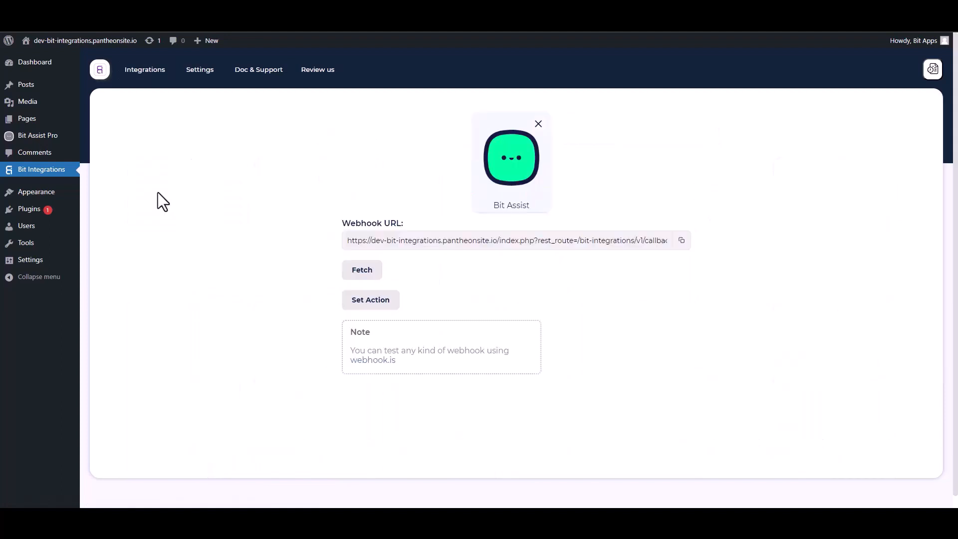
pyautogui.click(683, 242)
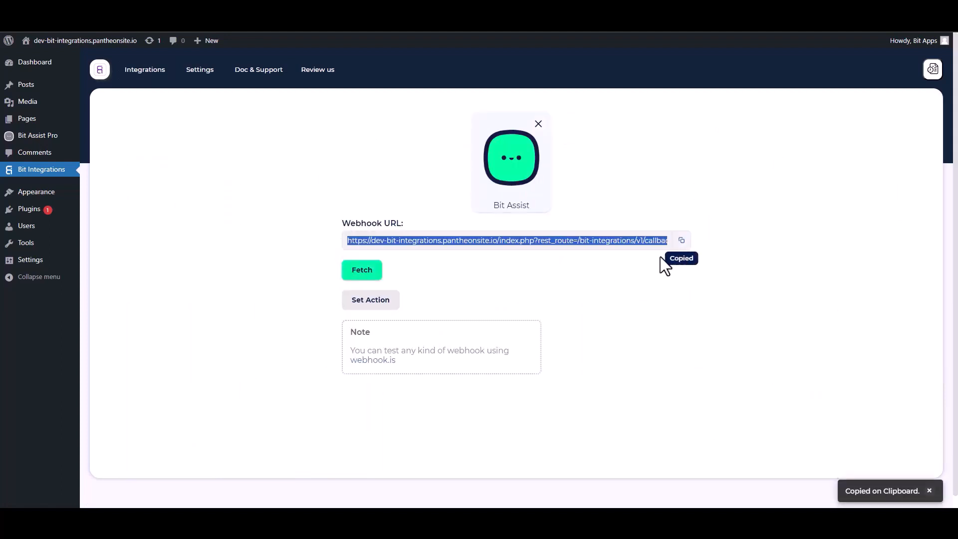
pyautogui.click(370, 277)
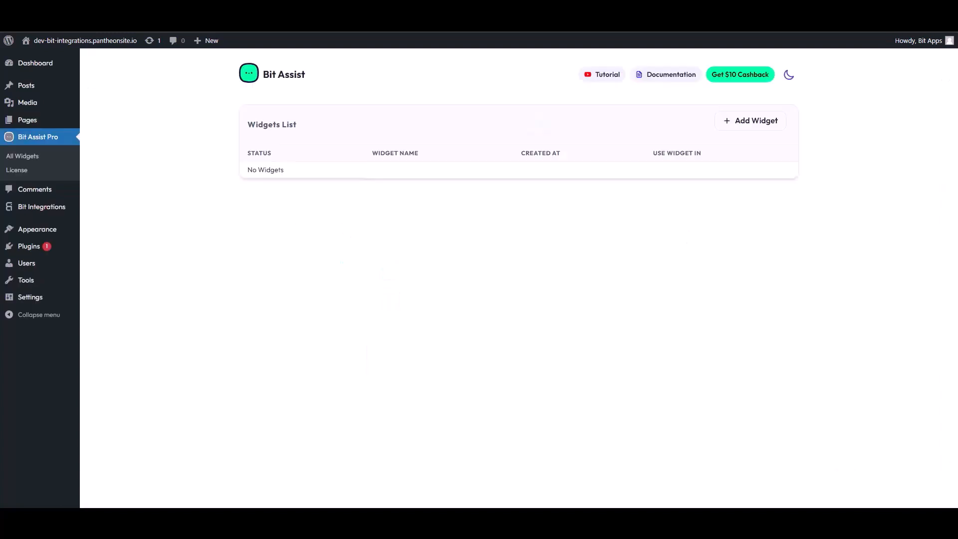
# - Create a new Bit Assist Pro widget named 'Bit Integrations'
pyautogui.click(753, 128)
pyautogui.tripleClick(401, 286)
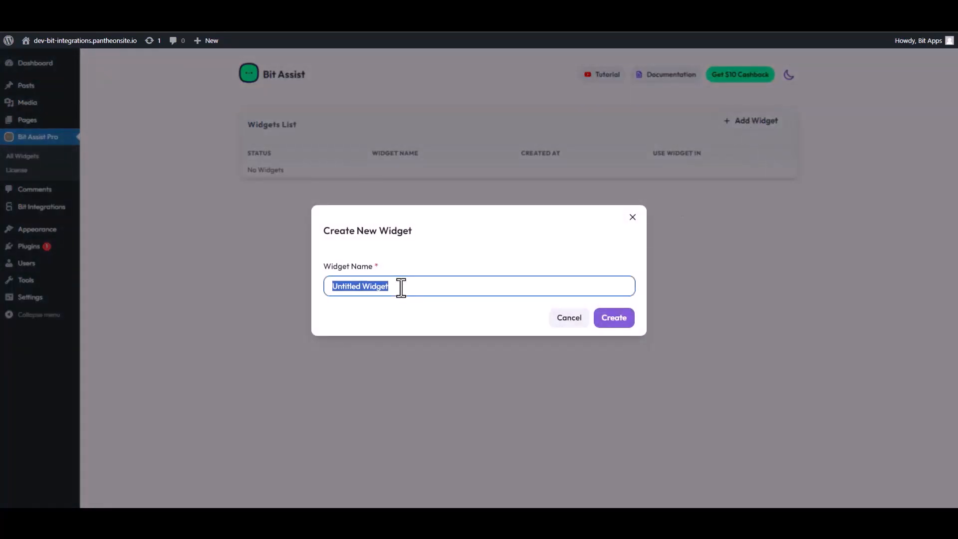
pyautogui.write('Bit Integrations')
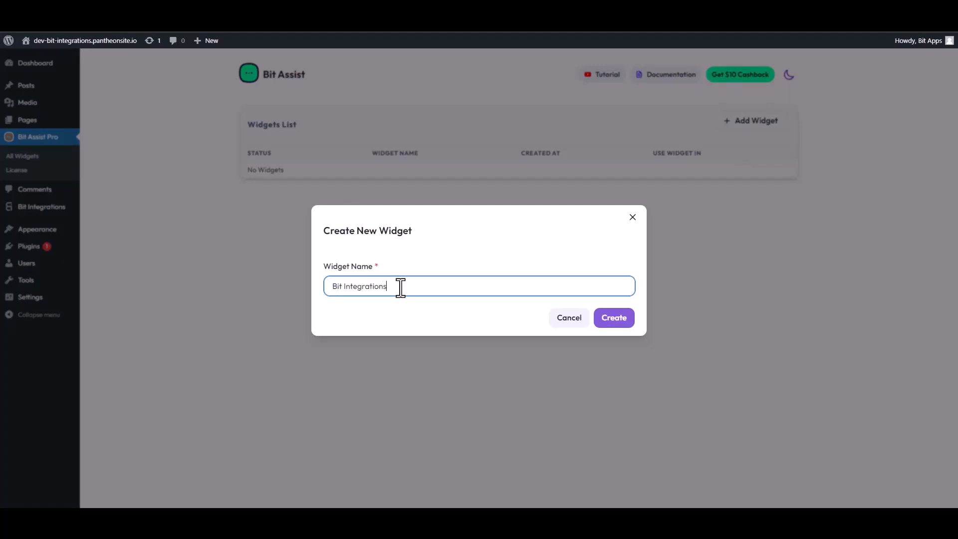
pyautogui.click(624, 322)
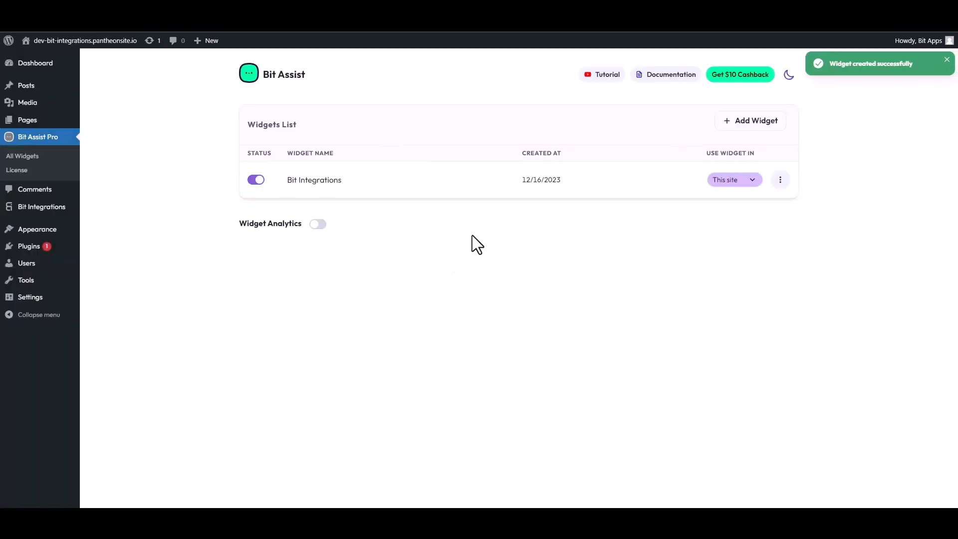
# - Edit the new widget and bring up the Create New Channel dialog
pyautogui.click(781, 180)
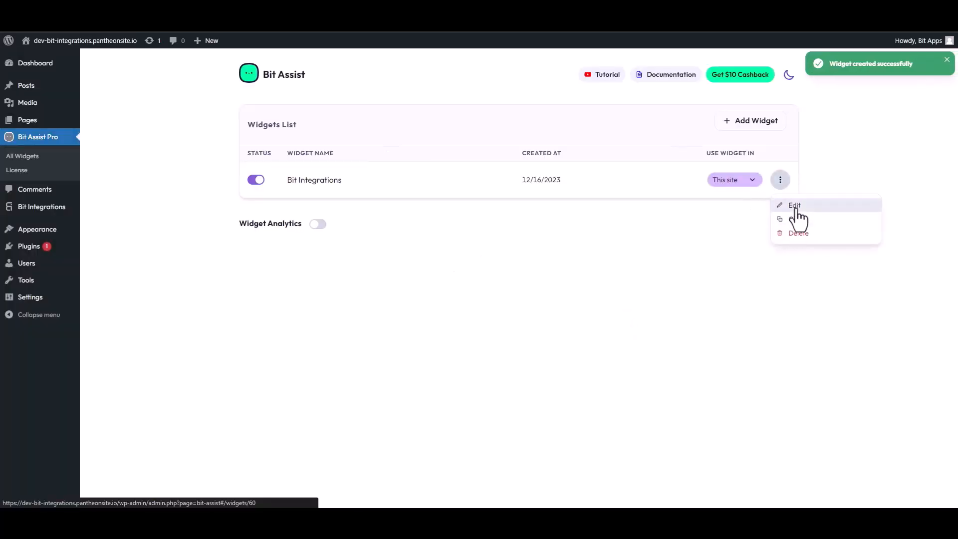
pyautogui.click(793, 205)
pyautogui.click(298, 162)
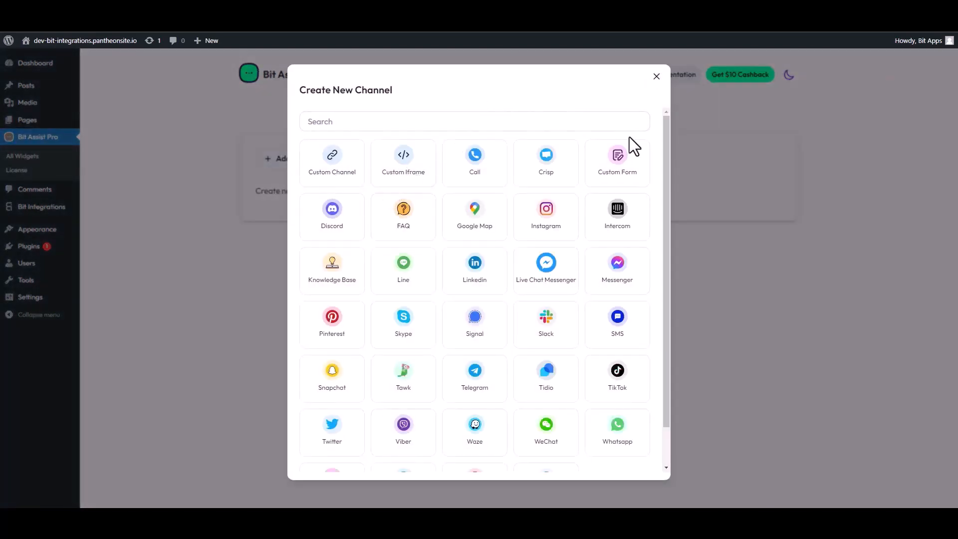
# - Add a Custom Form channel titled 'Contact Form' with Text, Text, Email and Number fields
pyautogui.click(624, 162)
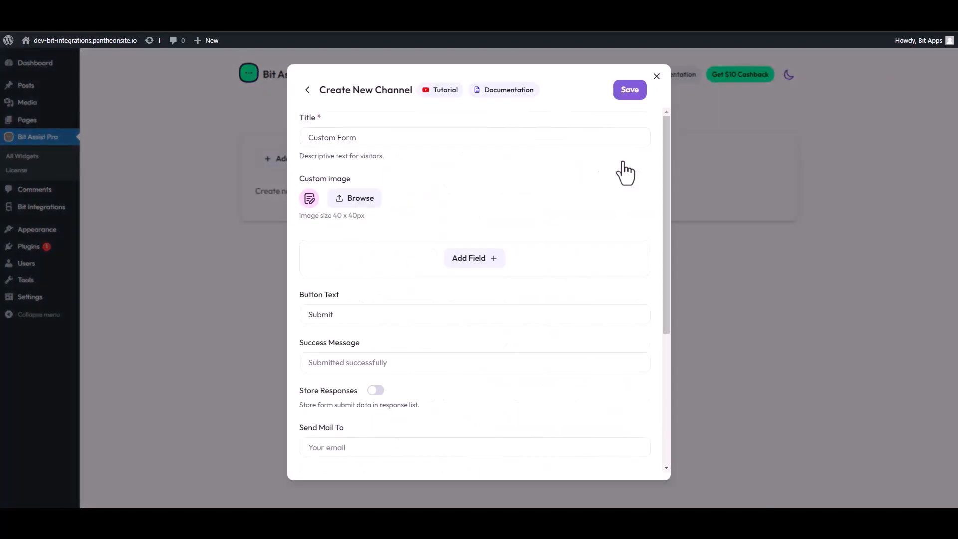
pyautogui.tripleClick(359, 145)
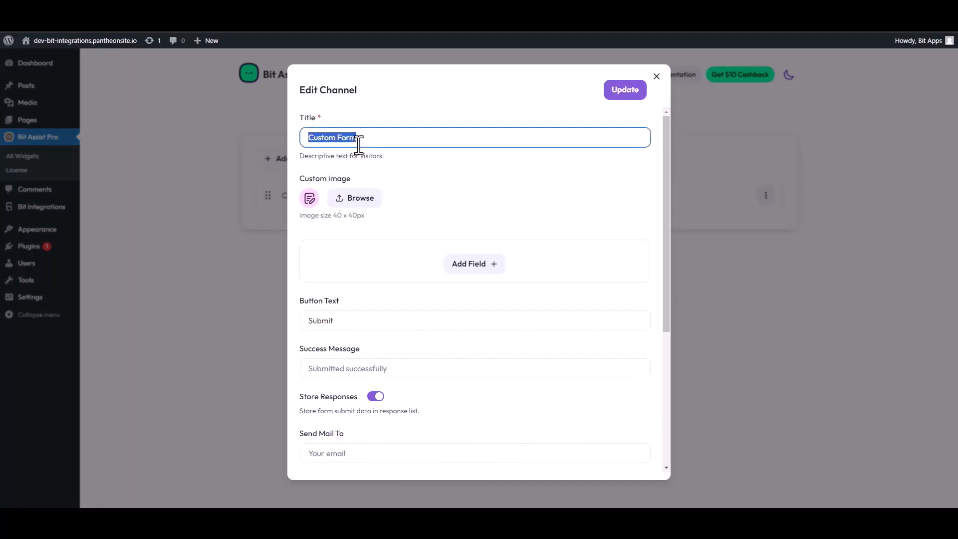
pyautogui.write('Co')
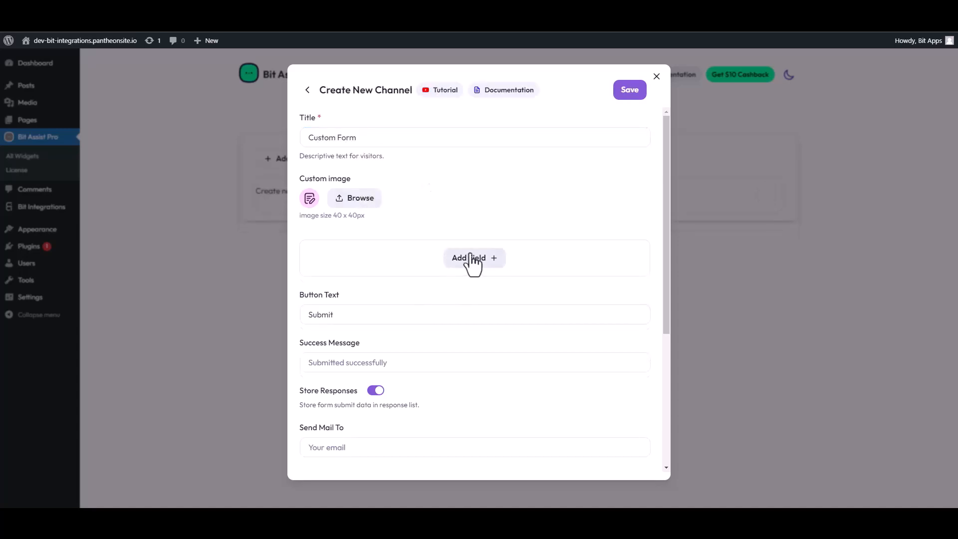
pyautogui.click(472, 260)
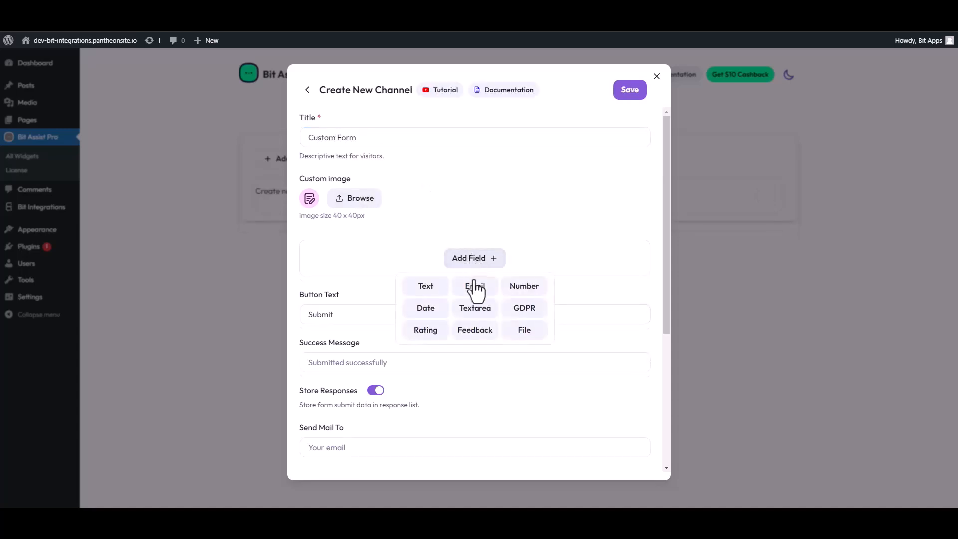
pyautogui.click(424, 285)
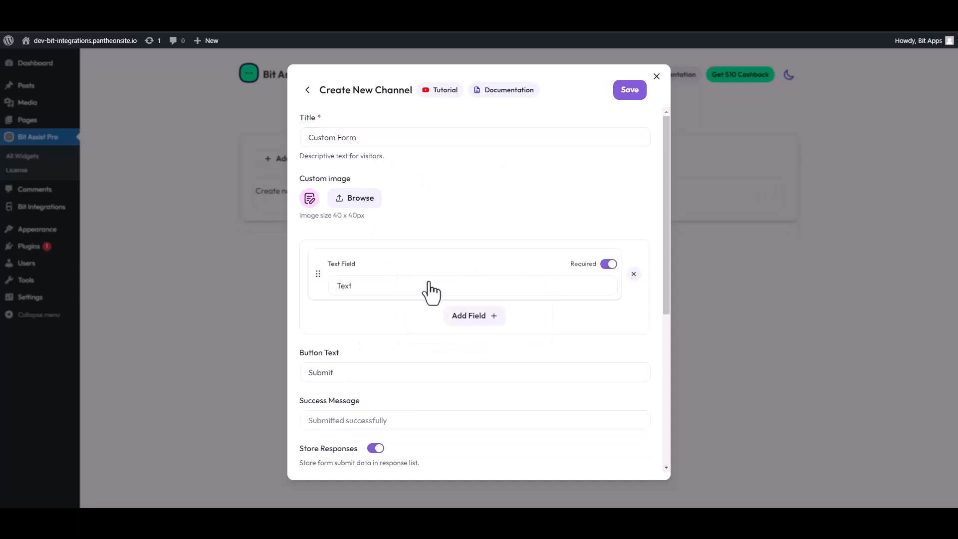
pyautogui.click(450, 319)
pyautogui.click(427, 344)
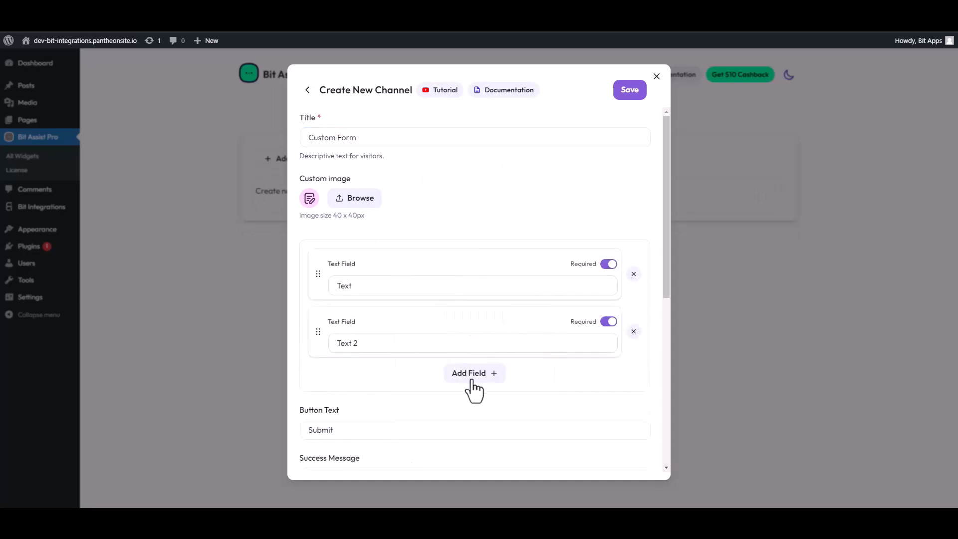
pyautogui.click(473, 374)
pyautogui.click(475, 407)
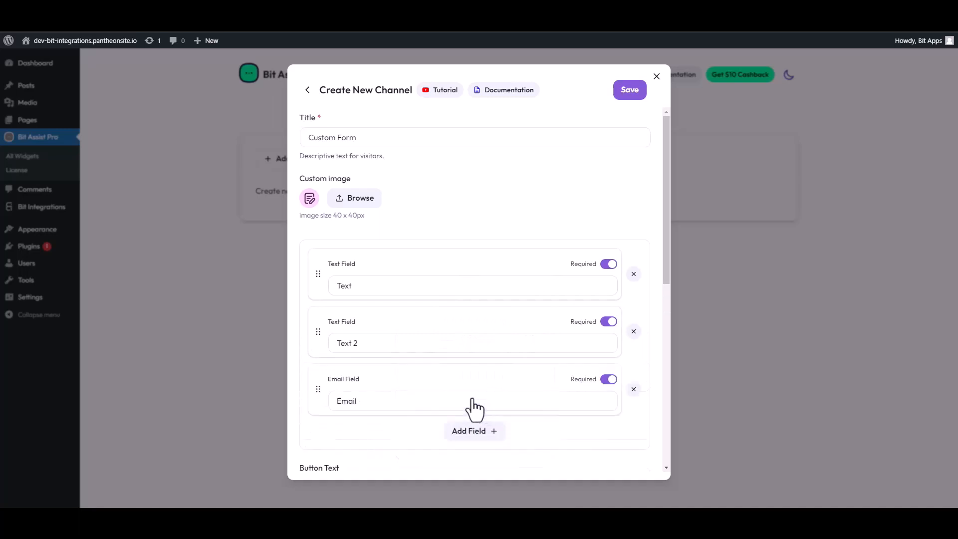
pyautogui.click(476, 432)
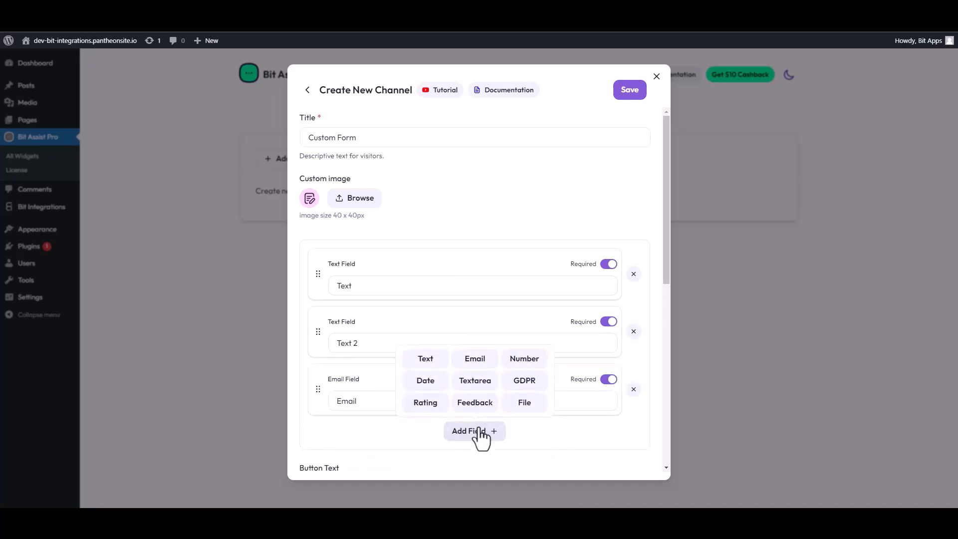
pyautogui.click(519, 360)
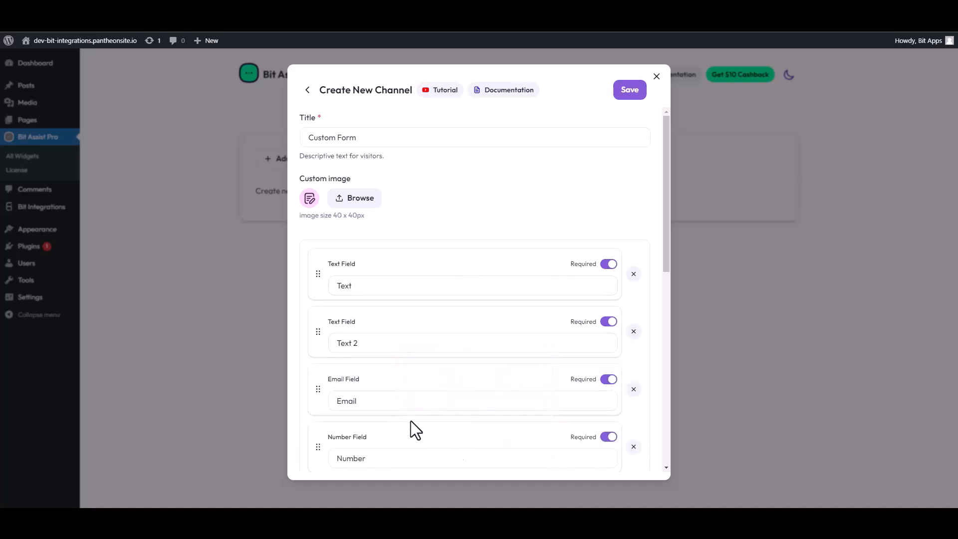
# - Rename the two text fields to 'First Name' and 'Last Name'
pyautogui.doubleClick(411, 286)
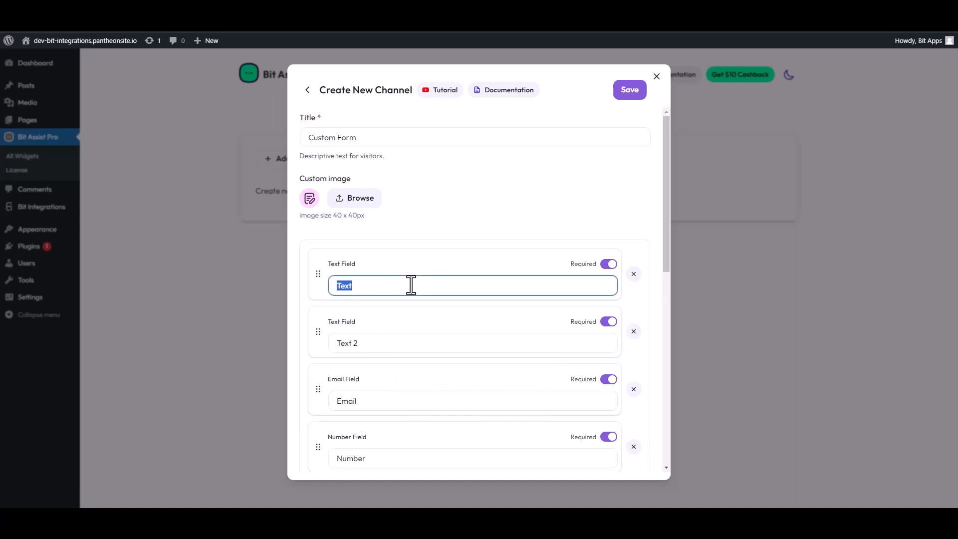
pyautogui.write('First Name')
pyautogui.moveTo(358, 343); pyautogui.dragTo(327, 344)
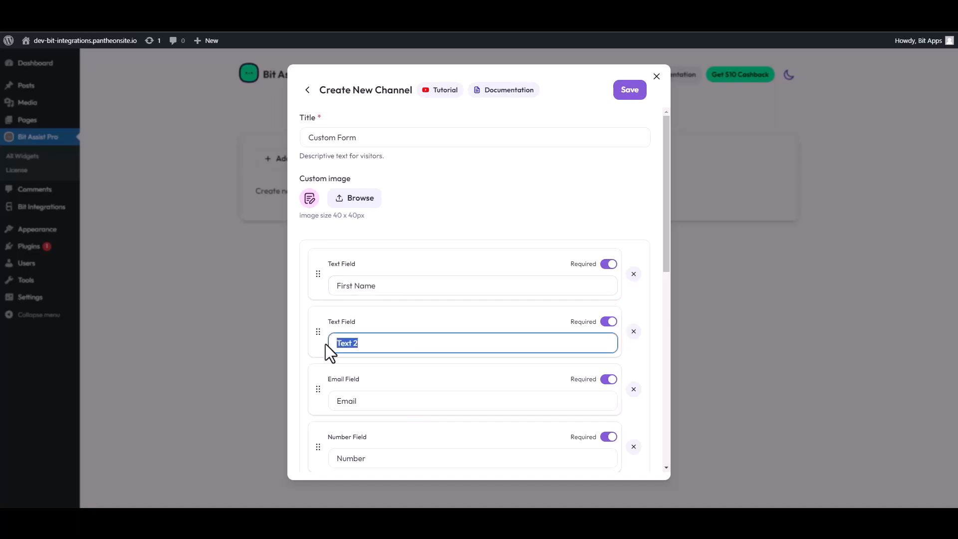
pyautogui.write('Last Name')
# - Paste the copied webhook URL into the Custom Form's Webhook URL field and save the channel
pyautogui.scroll(-4, 384, 362)
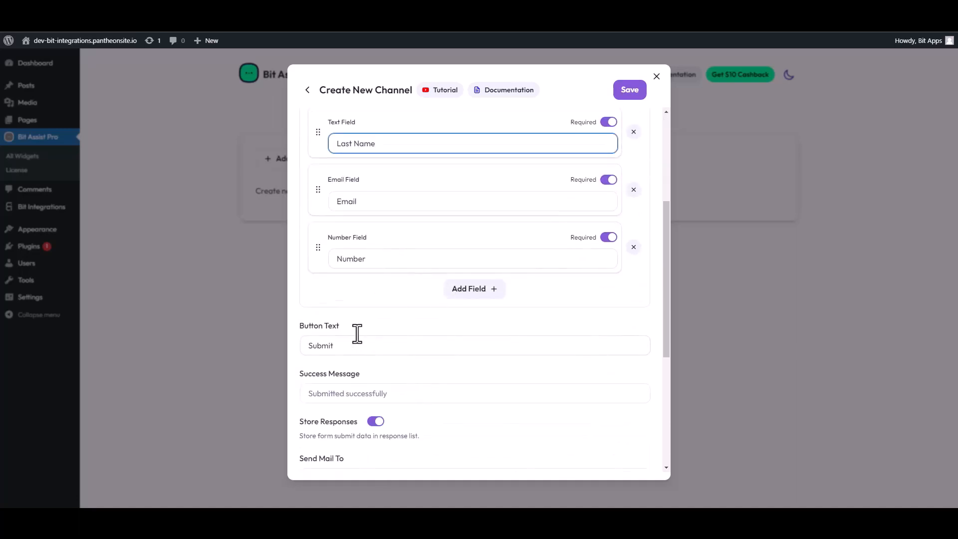
pyautogui.scroll(-4, 369, 320)
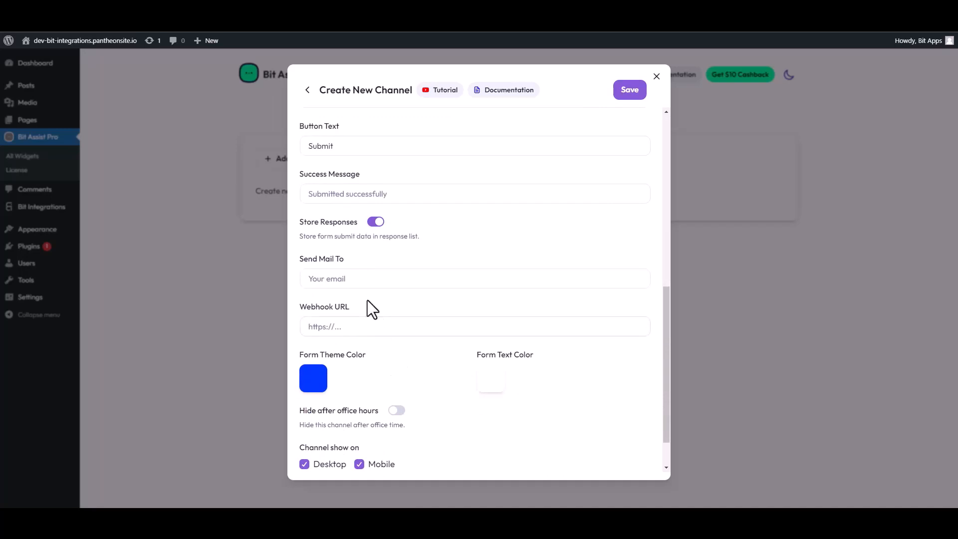
pyautogui.scroll(-1, 365, 292)
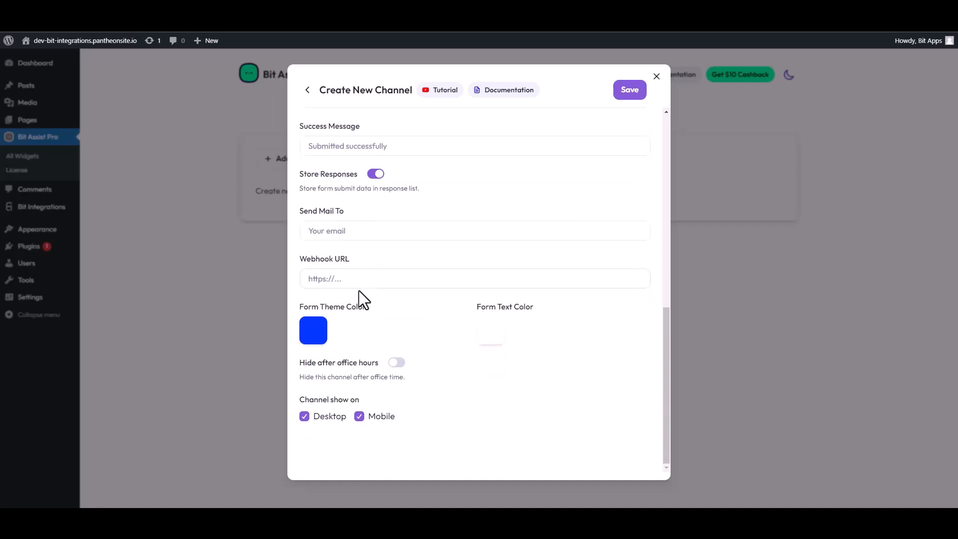
pyautogui.click(346, 280)
pyautogui.hotkey('ctrl', 'v')
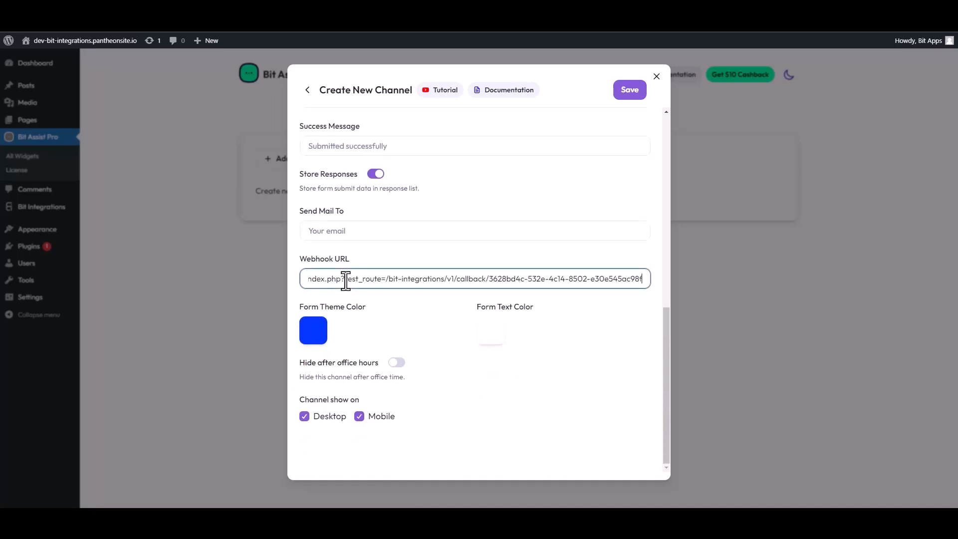
pyautogui.click(630, 93)
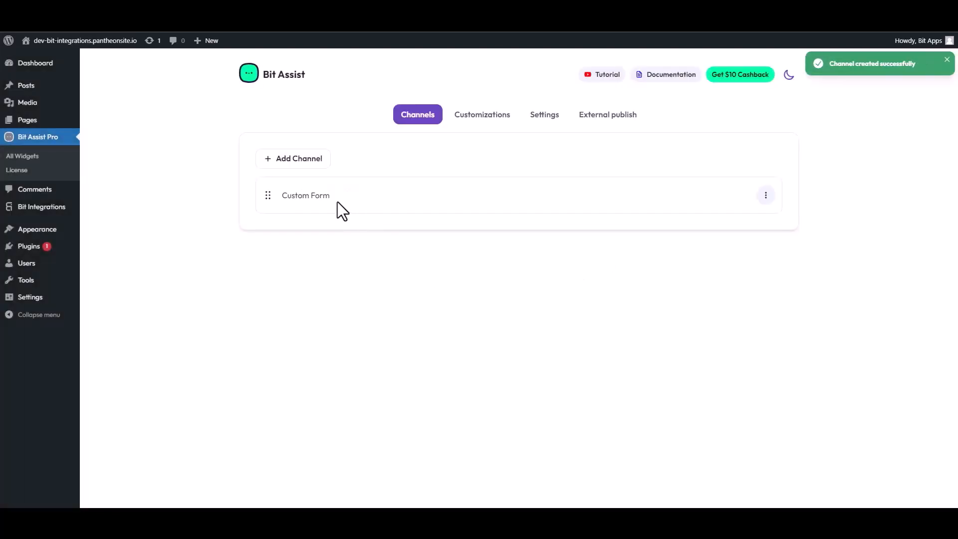
pyautogui.click(81, 41)
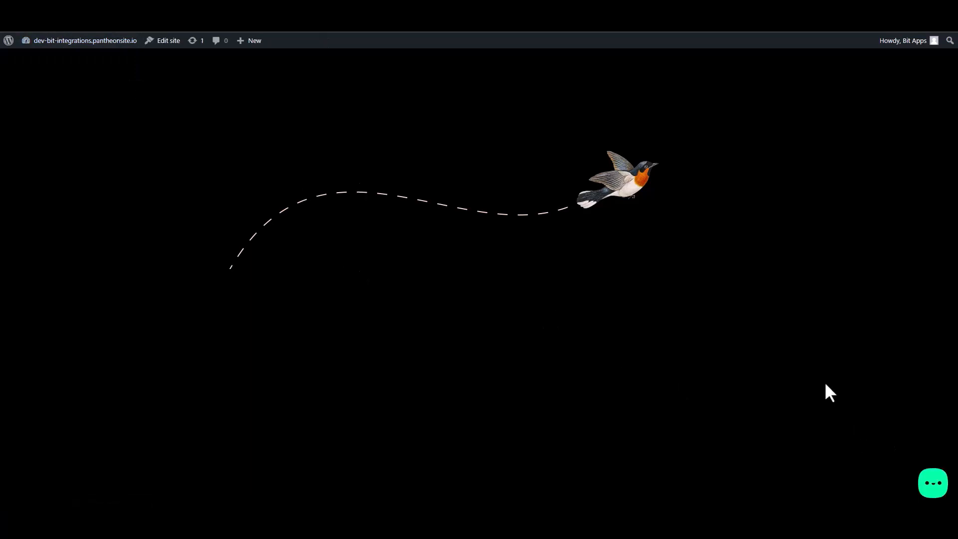
# - Open the Contact Form from the site's chat widget and enter a test first name
pyautogui.click(933, 483)
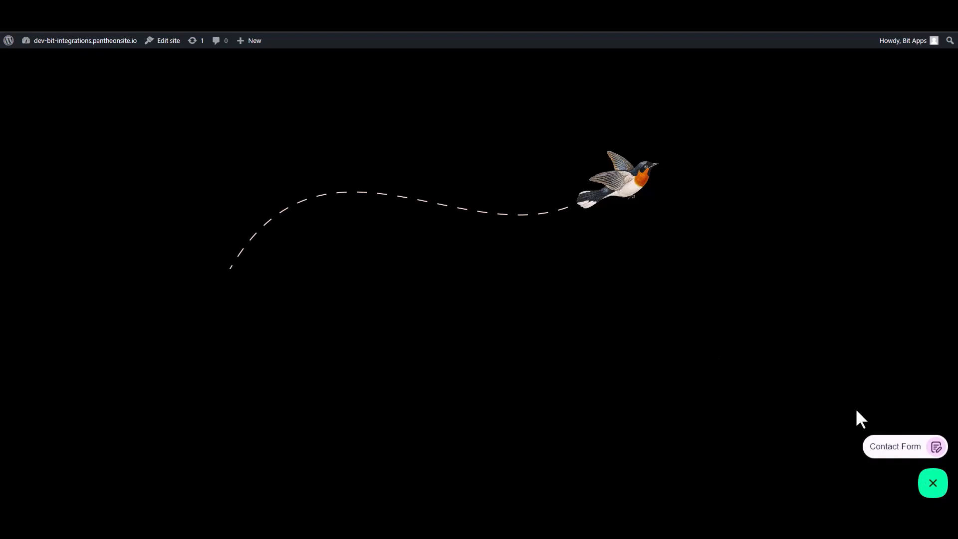
pyautogui.click(896, 452)
pyautogui.click(834, 341)
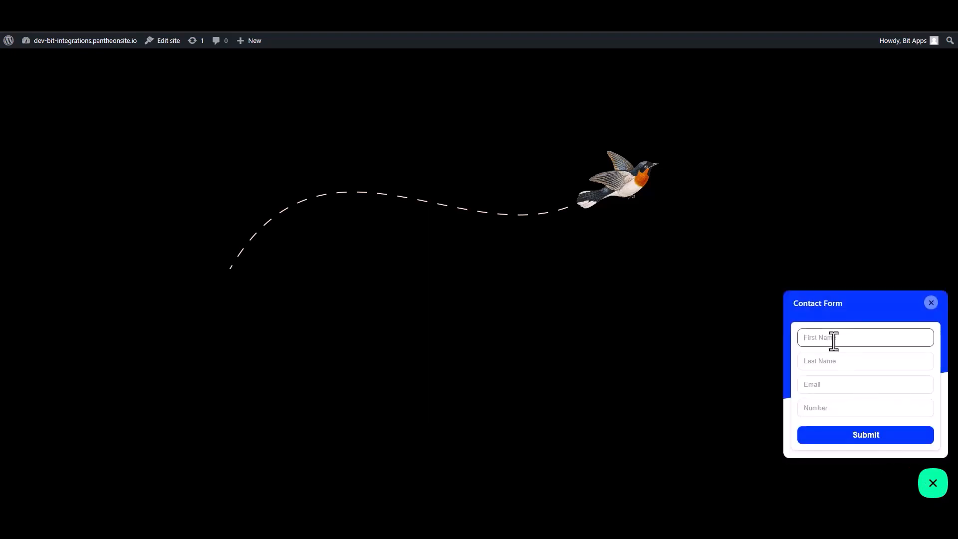
pyautogui.write('Name')
pyautogui.doubleClick(834, 341)
pyautogui.click(834, 342)
# - Fill in a test last name, e-mail address and number, then submit the form
pyautogui.click(816, 363)
pyautogui.write('N')
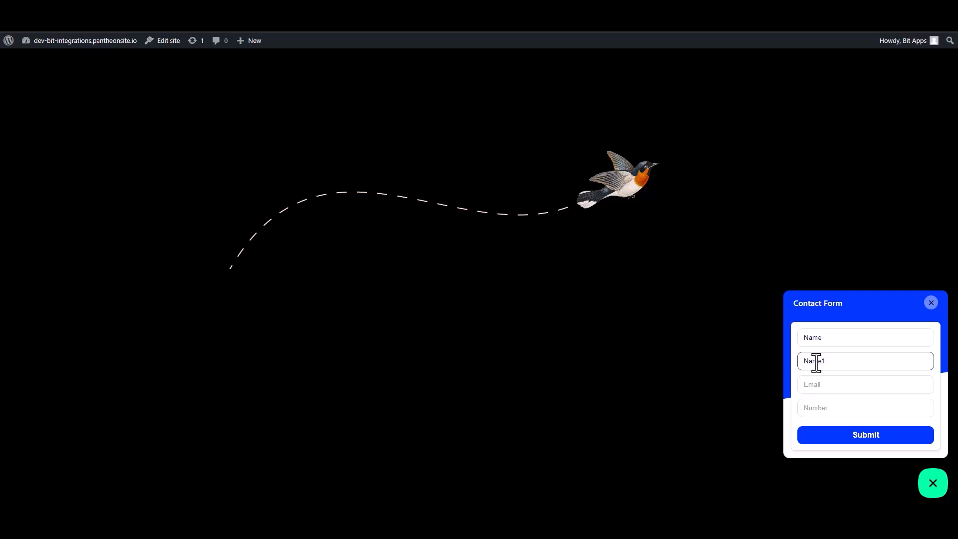
pyautogui.click(825, 389)
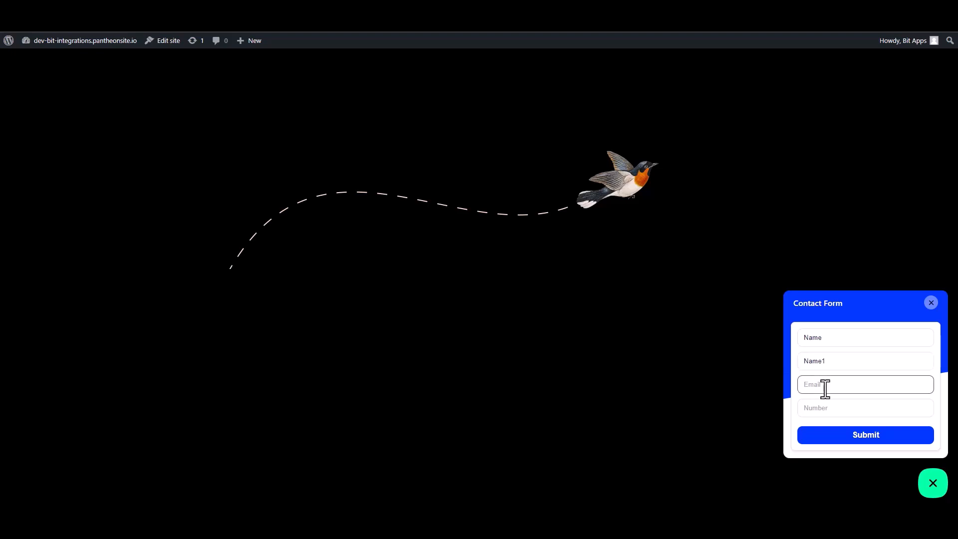
pyautogui.write('name@gmail.com')
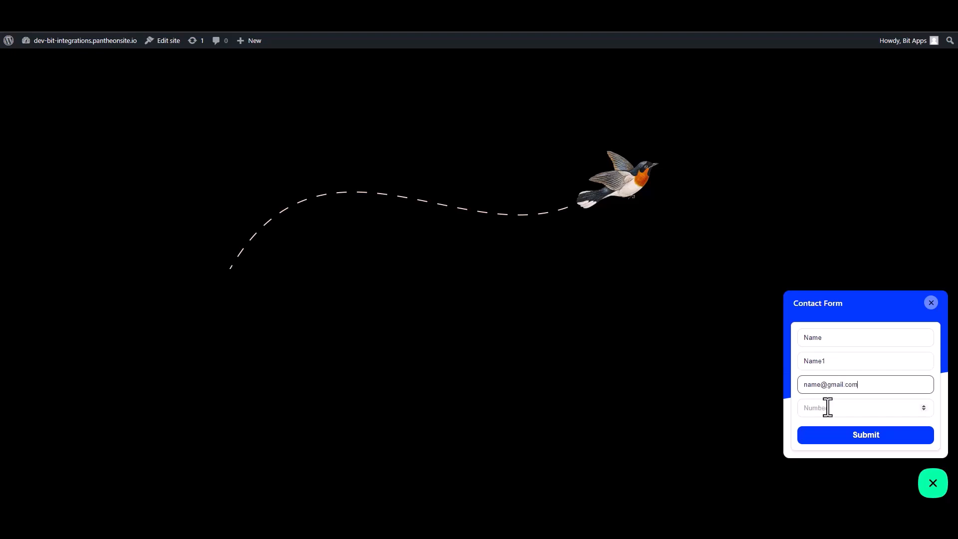
pyautogui.click(856, 413)
pyautogui.write('00000')
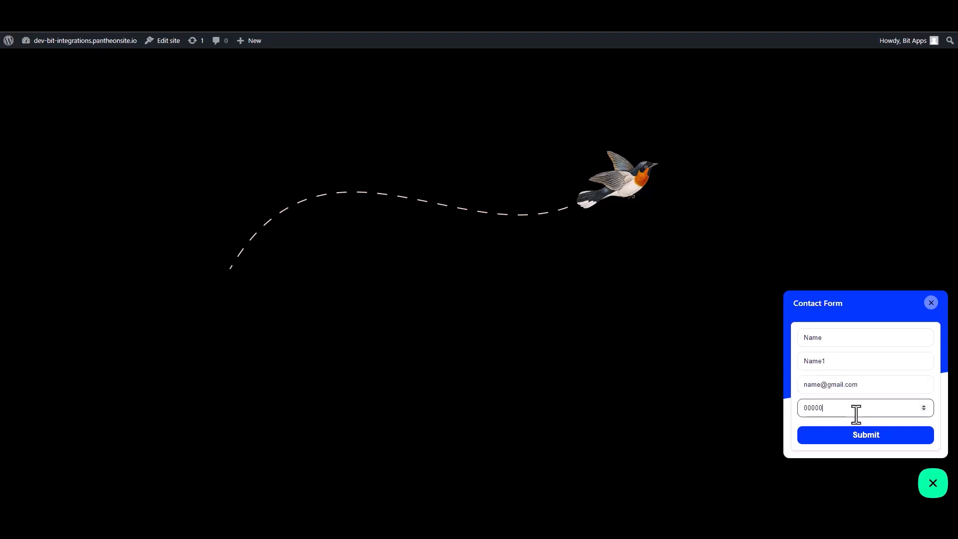
pyautogui.write('00')
pyautogui.click(866, 436)
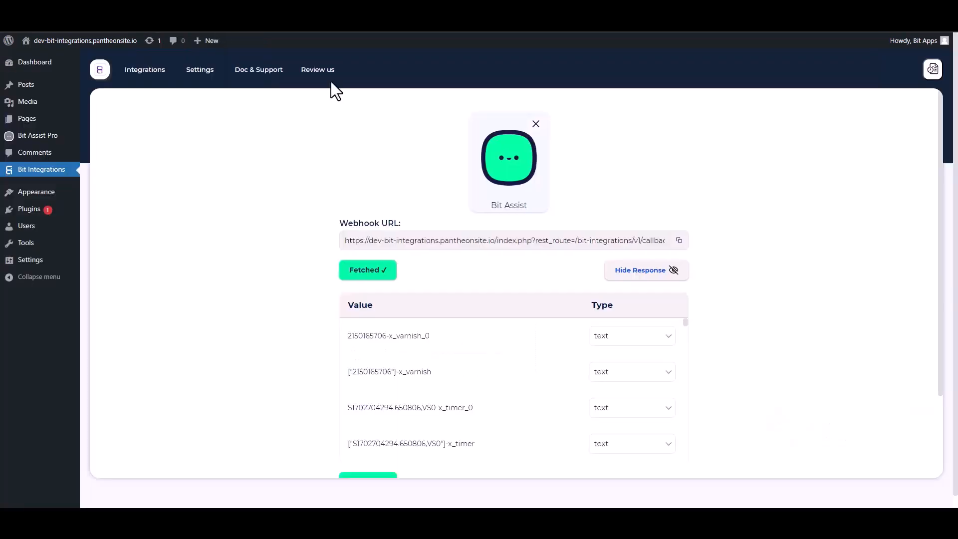
# - Review the fetched webhook response fields and continue to Set Action
pyautogui.scroll(-10, 444, 320)
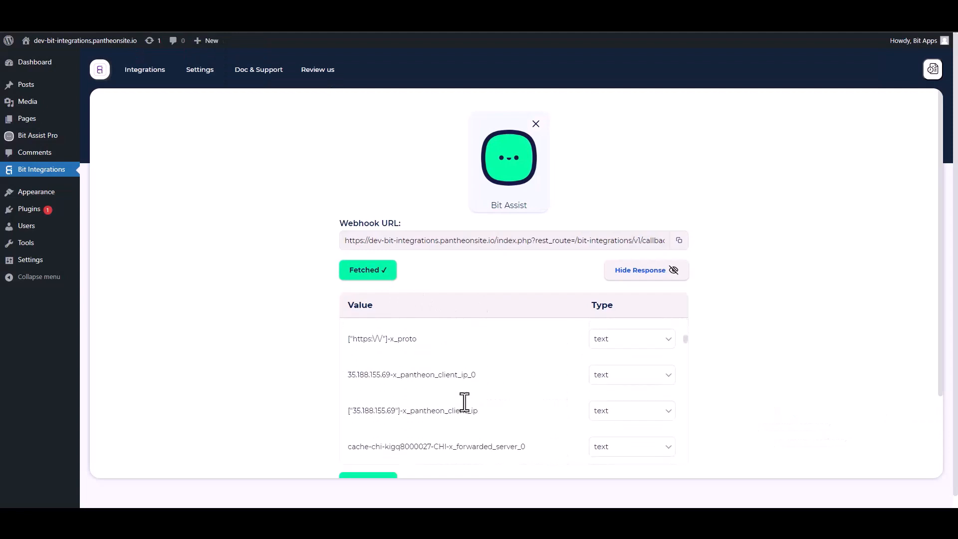
pyautogui.scroll(-1, 791, 340)
pyautogui.scroll(-2, 791, 339)
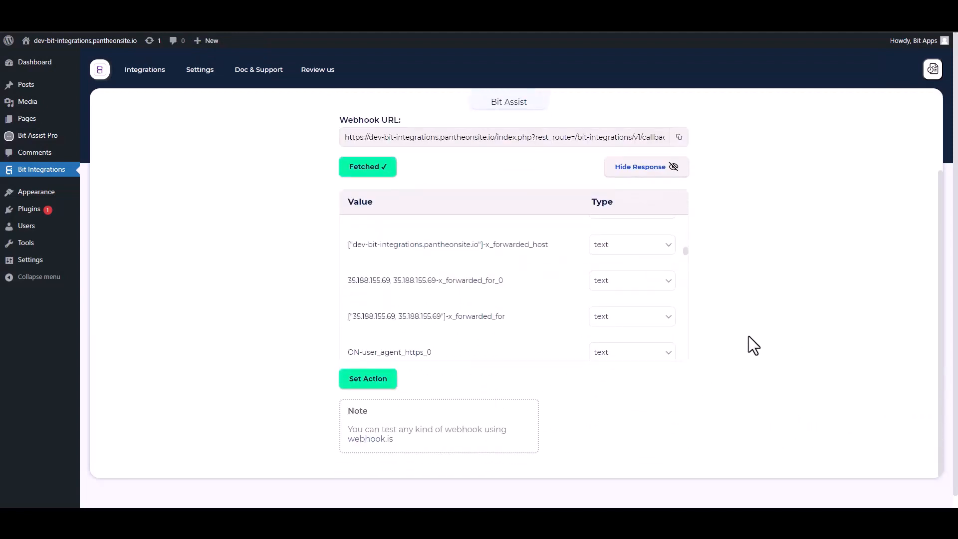
pyautogui.scroll(-1, 768, 345)
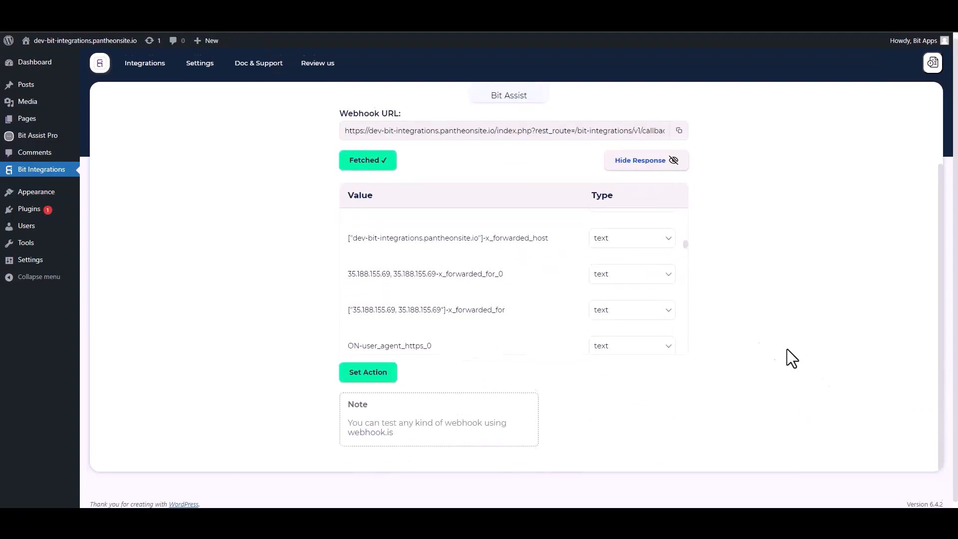
pyautogui.click(374, 370)
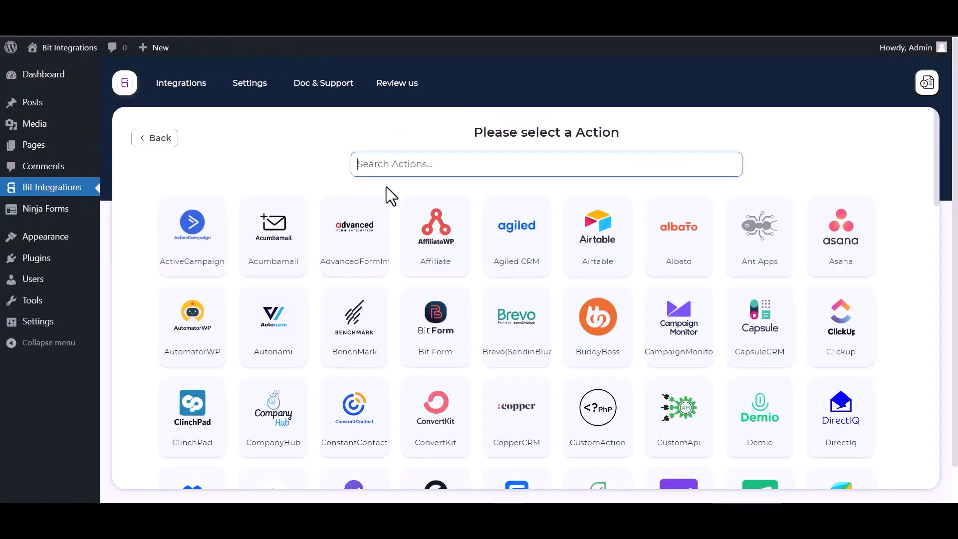
# - Search actions for 'suite' and select SuiteDash
pyautogui.write('suite')
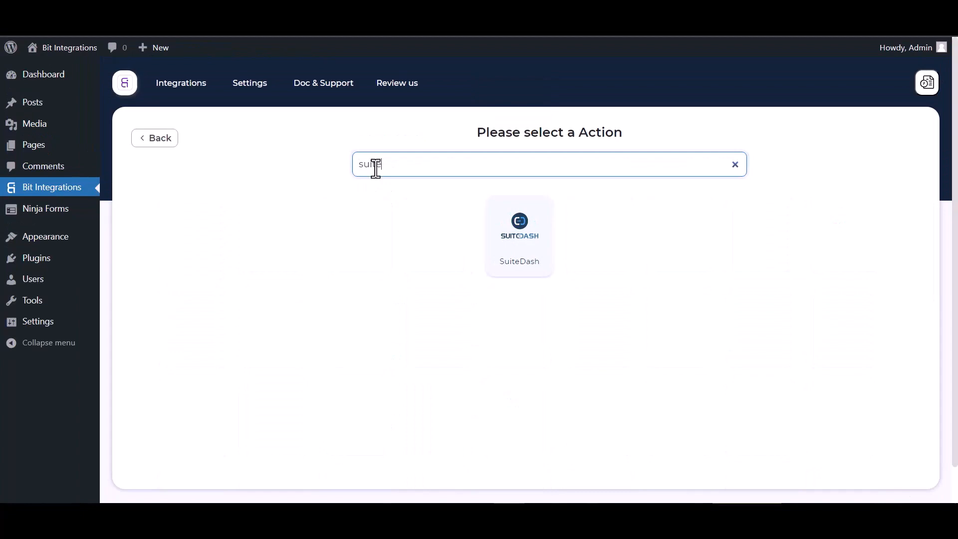
pyautogui.click(531, 248)
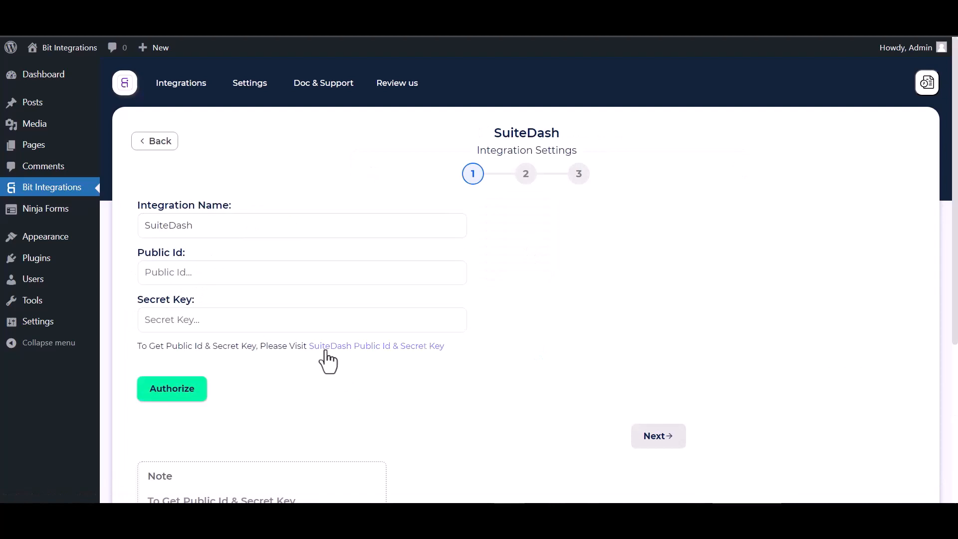
# - Copy the SuiteDash Public ID and paste it into the Public Id field
pyautogui.click(356, 349)
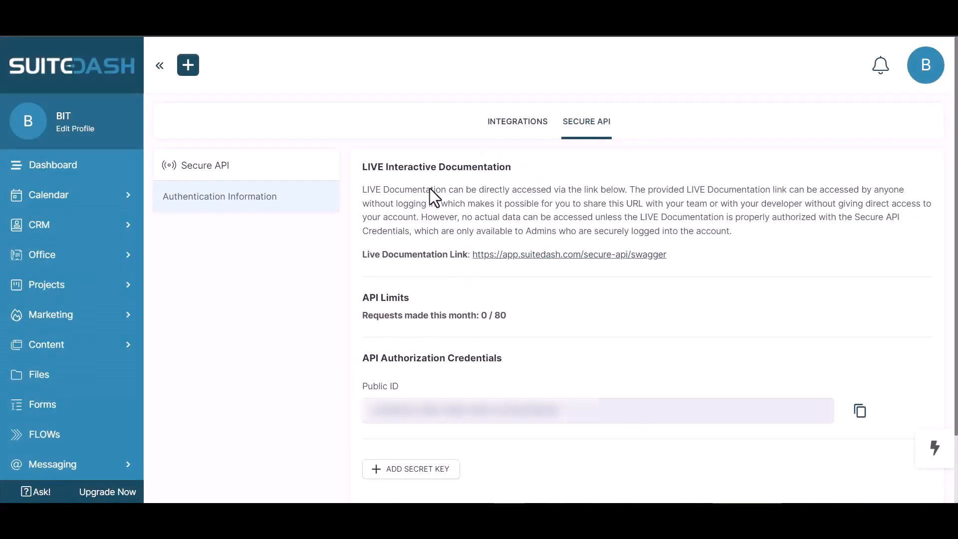
pyautogui.scroll(-2, 514, 280)
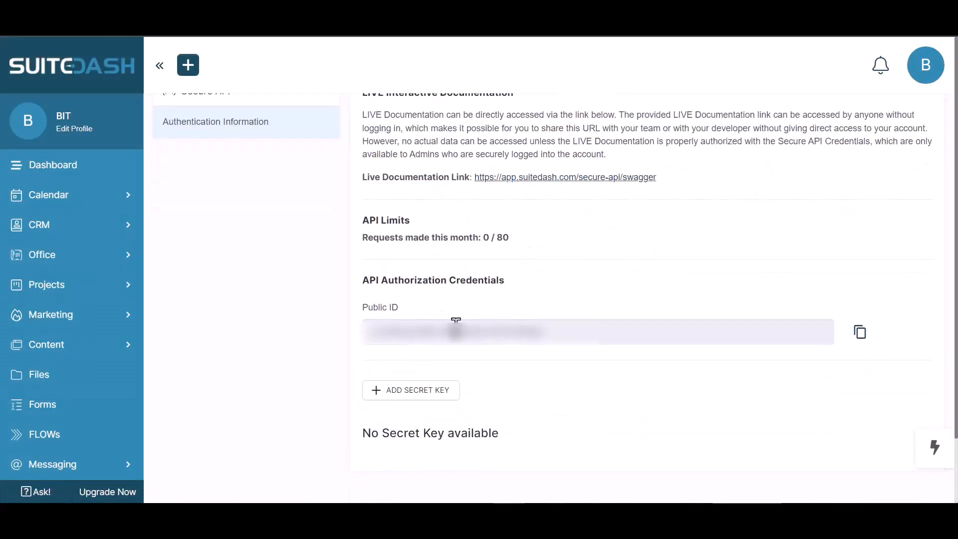
pyautogui.click(862, 341)
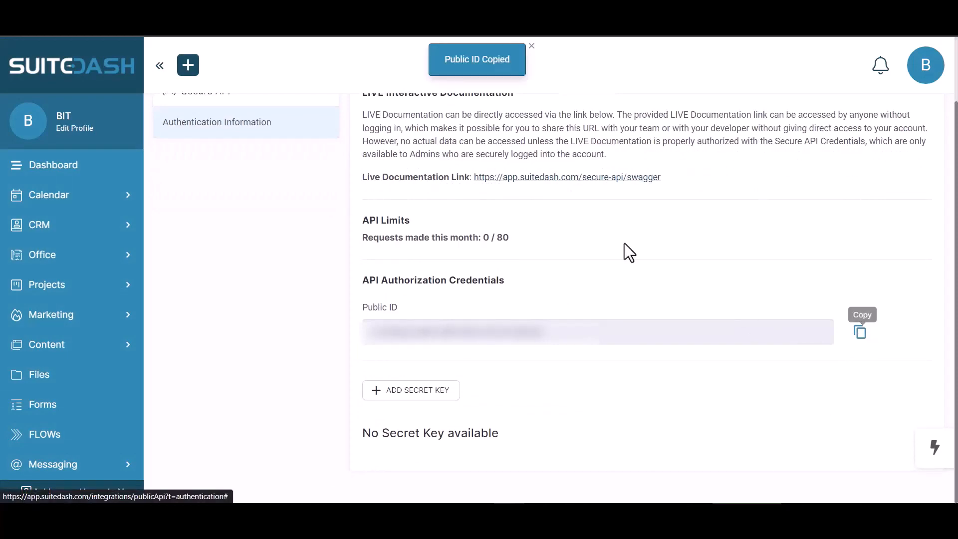
pyautogui.click(199, 20)
pyautogui.click(247, 274)
pyautogui.hotkey('ctrl', 'v')
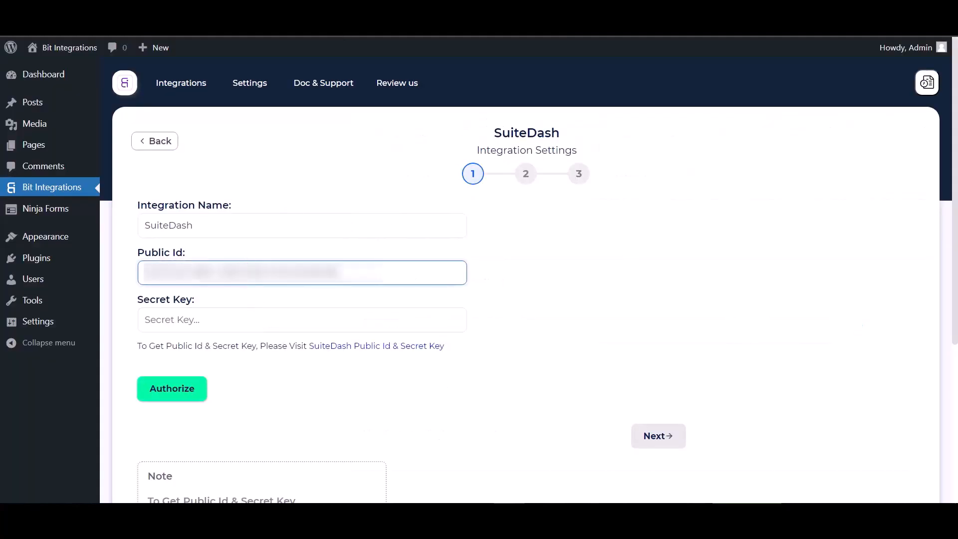
# - Create a SuiteDash secret key named 'Bit Integrations', save it, and paste it into Secret Key
pyautogui.click(319, 19)
pyautogui.click(410, 393)
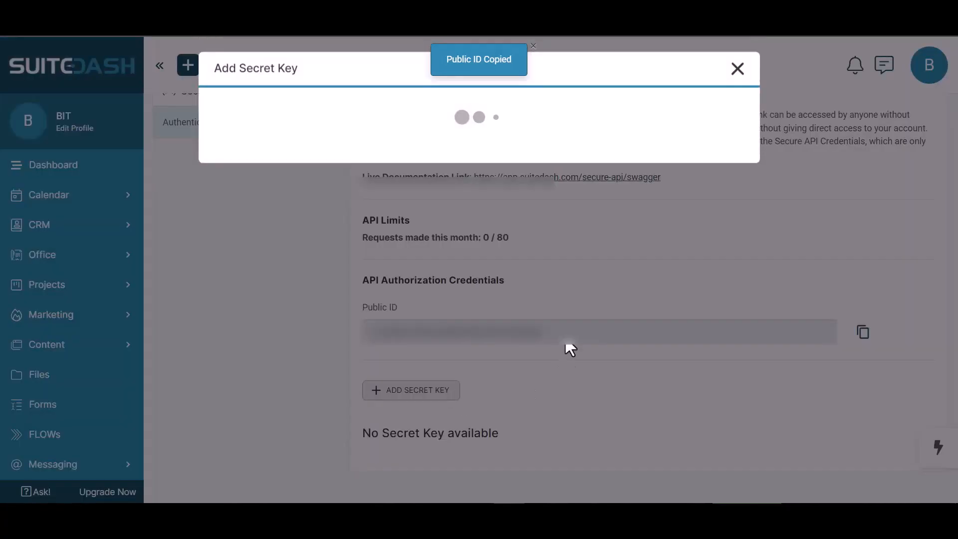
pyautogui.click(278, 141)
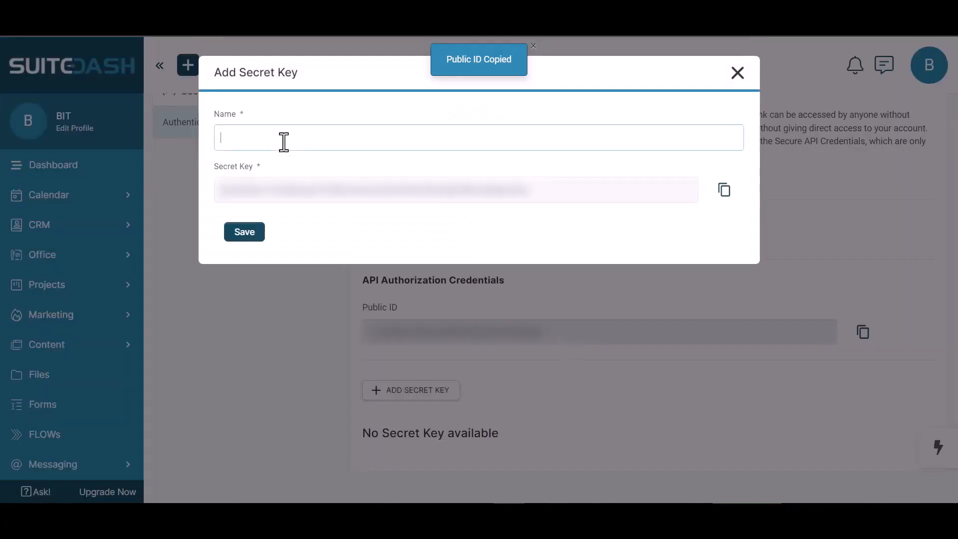
pyautogui.write('Bir')
pyautogui.press('BackSpace')
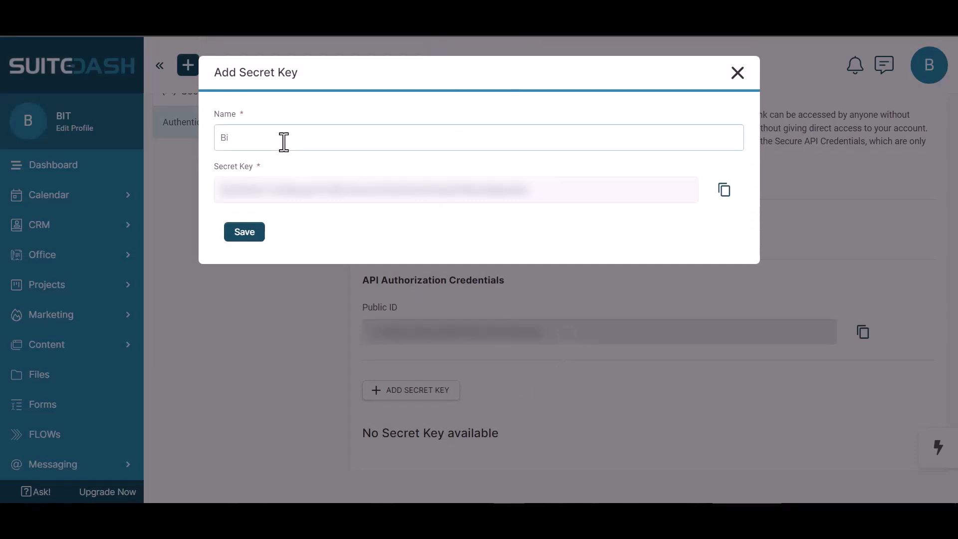
pyautogui.write('t Integrations')
pyautogui.click(725, 191)
pyautogui.click(253, 236)
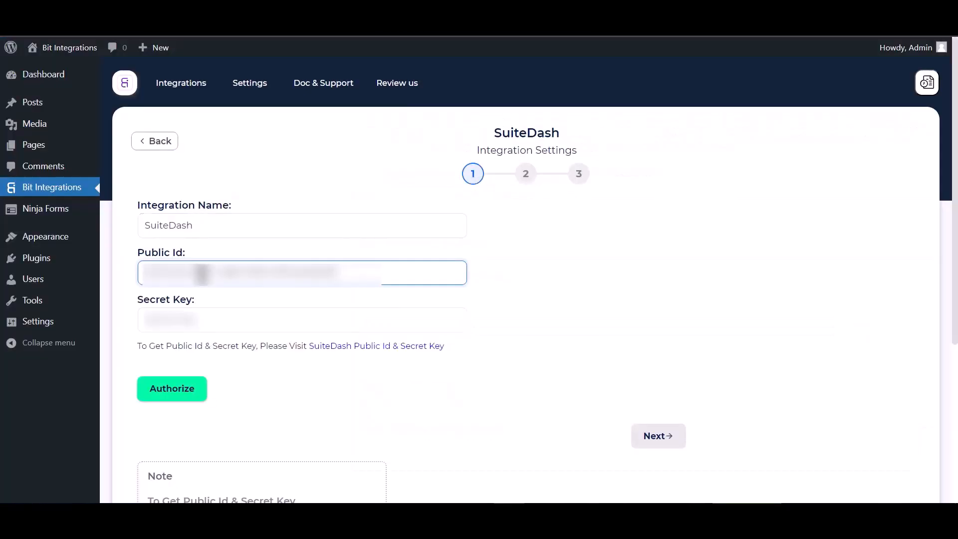
pyautogui.click(206, 321)
pyautogui.hotkey('ctrl', 'v')
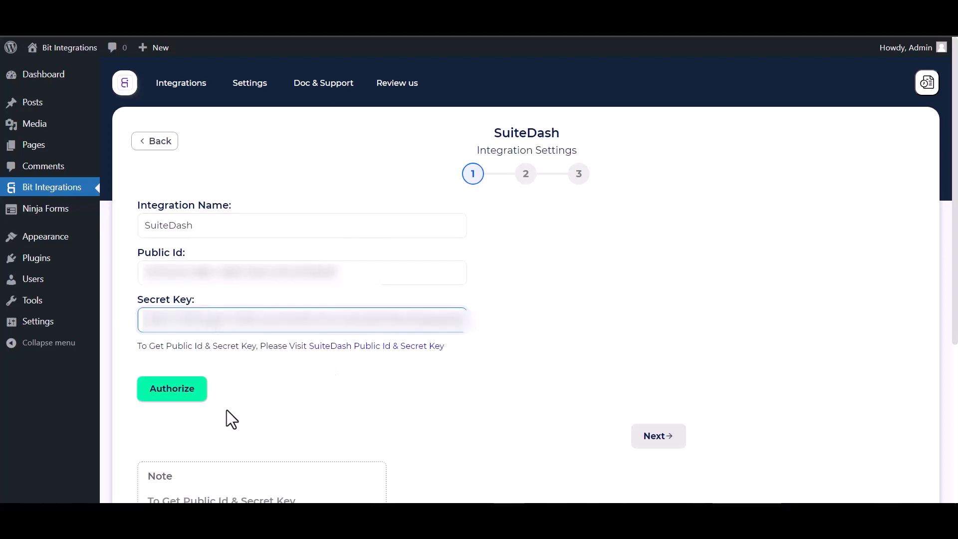
# - Authorize the SuiteDash connection and continue to the Select Action step
pyautogui.click(186, 397)
pyautogui.scroll(-1, 519, 257)
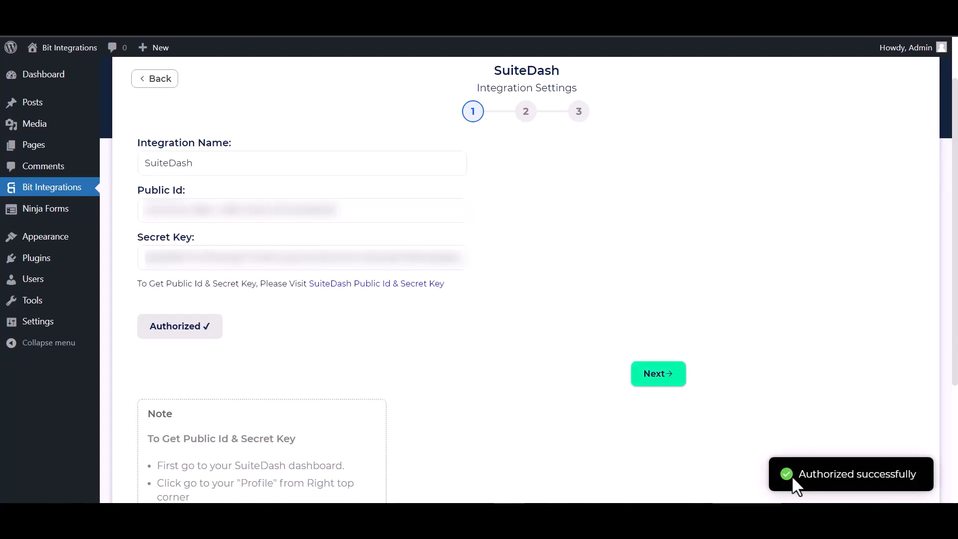
pyautogui.scroll(-2, 589, 349)
pyautogui.scroll(3, 550, 308)
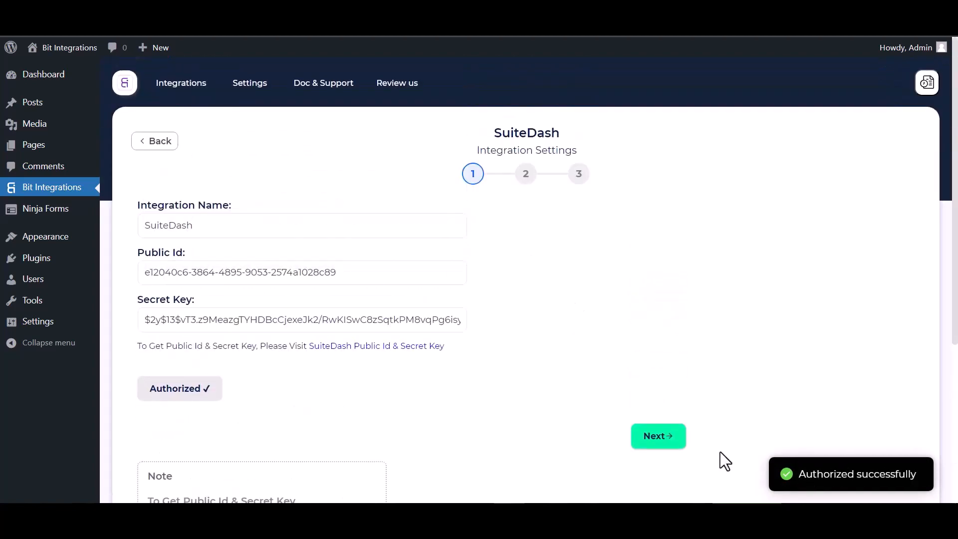
pyautogui.click(658, 434)
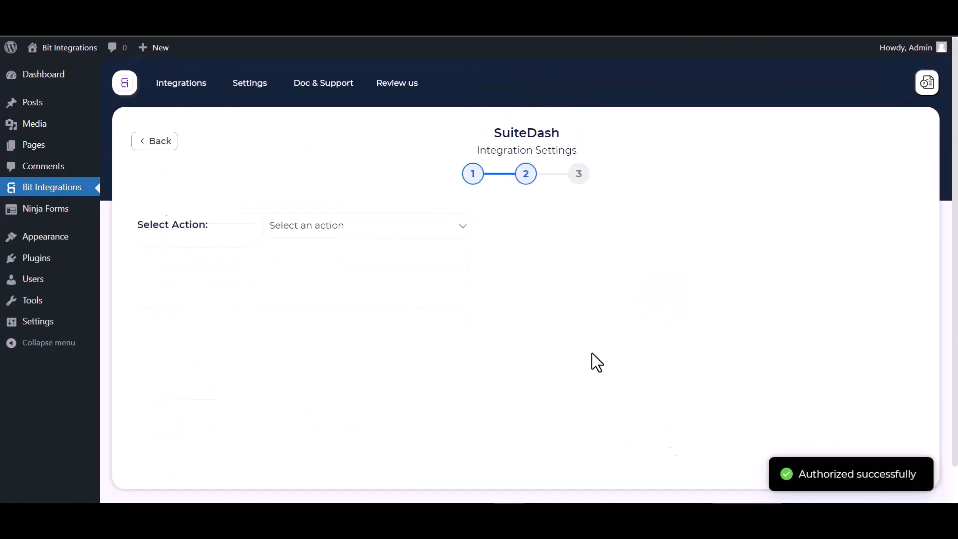
# - Set the SuiteDash action to Create Contact with role Lead
pyautogui.click(368, 234)
pyautogui.click(320, 257)
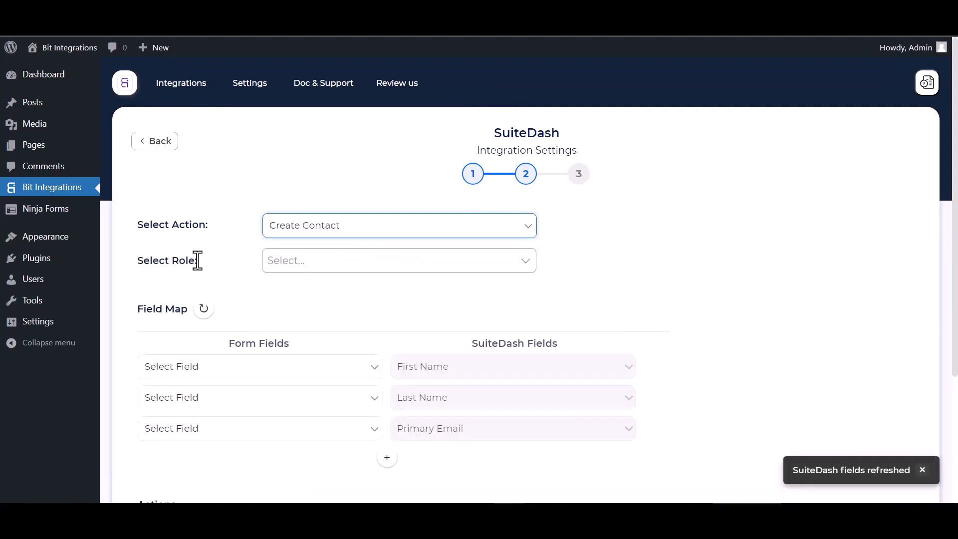
pyautogui.click(308, 261)
pyautogui.click(296, 289)
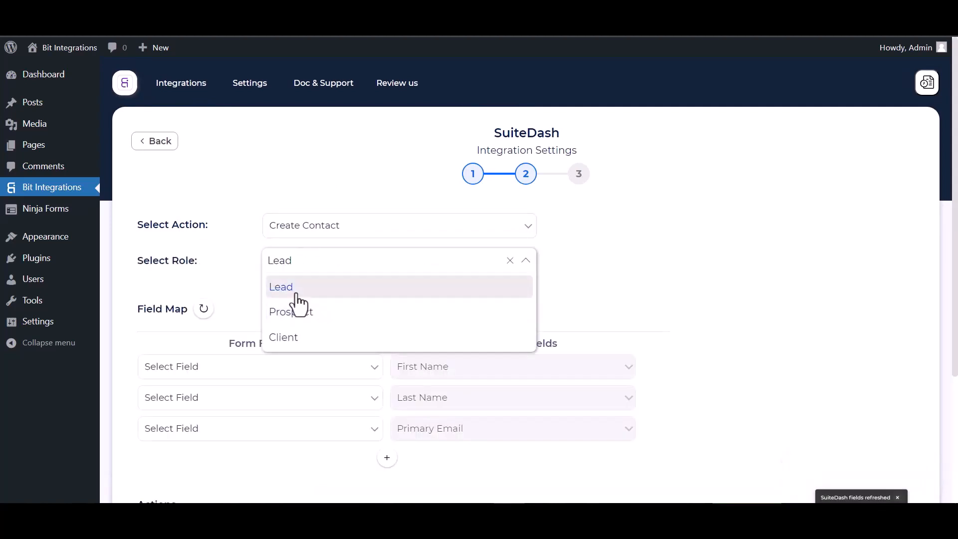
pyautogui.click(624, 278)
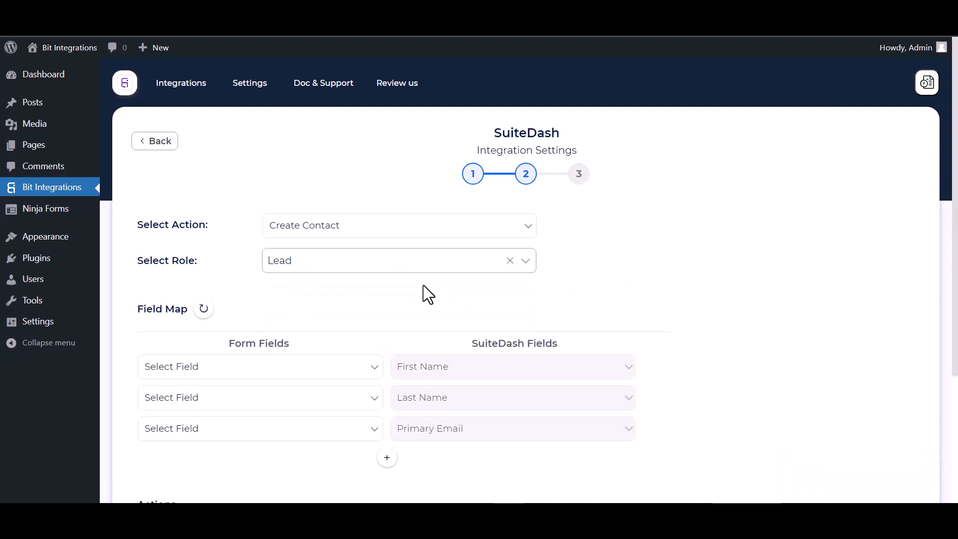
# - Map First Name, Last Name, Email to Primary Email, and Phone to Primary Phone
pyautogui.scroll(-1, 423, 293)
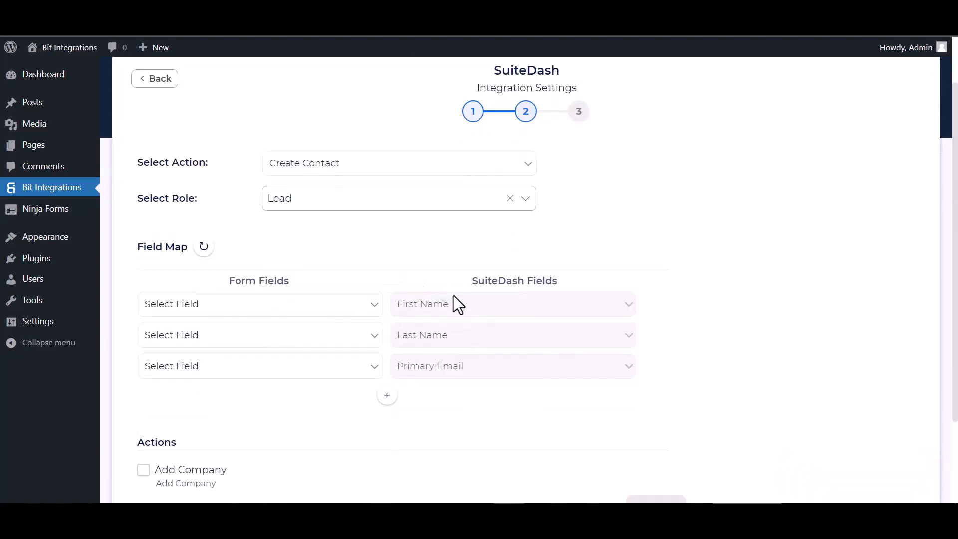
pyautogui.click(328, 315)
pyautogui.click(215, 347)
pyautogui.click(303, 344)
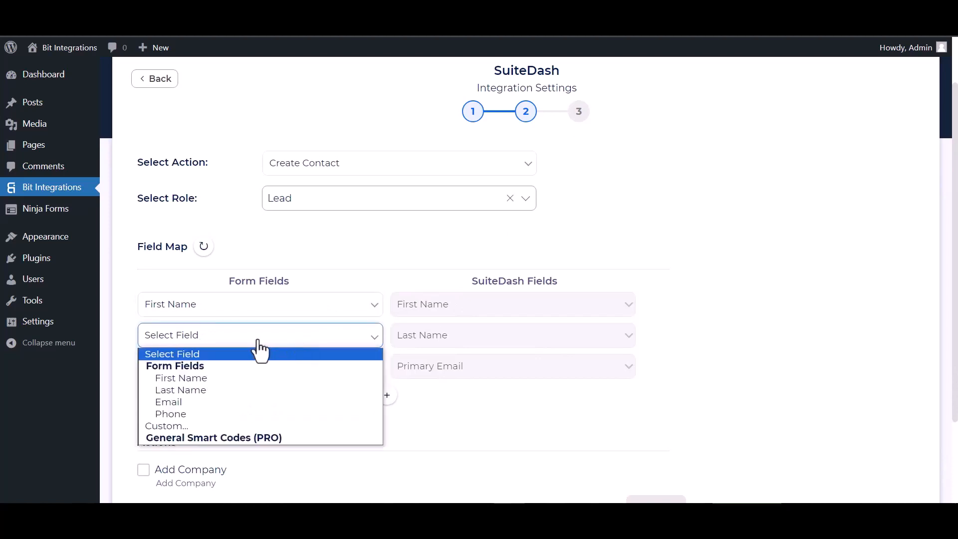
pyautogui.click(197, 385)
pyautogui.scroll(-2, 203, 379)
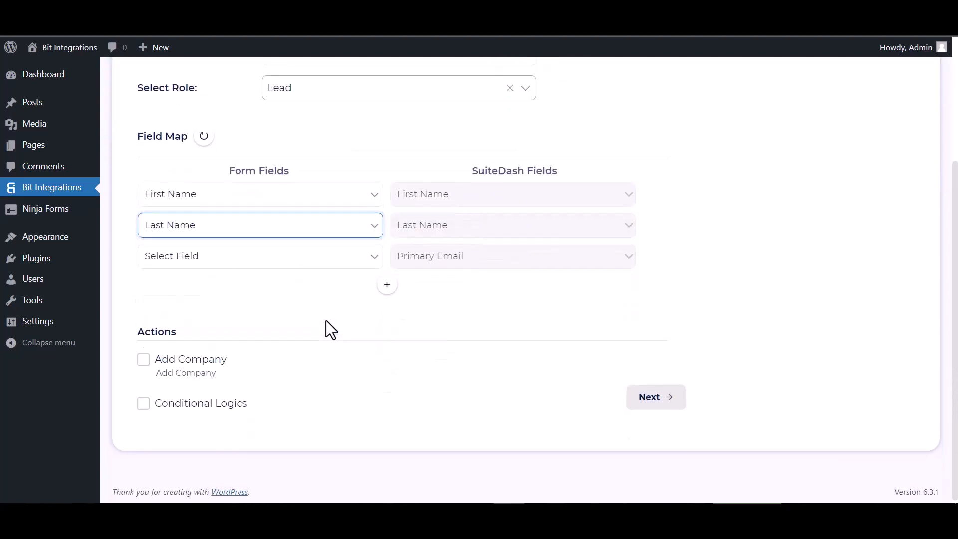
pyautogui.click(323, 259)
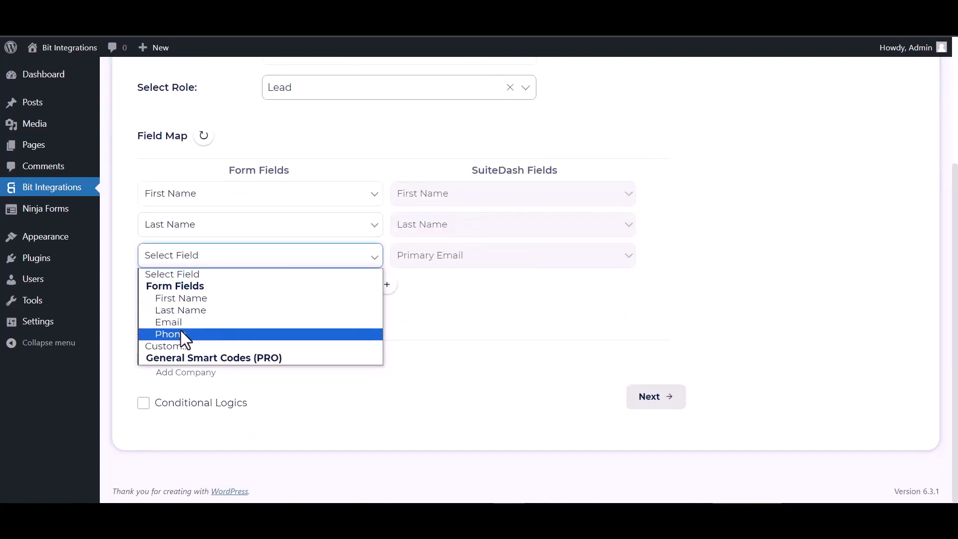
pyautogui.click(179, 323)
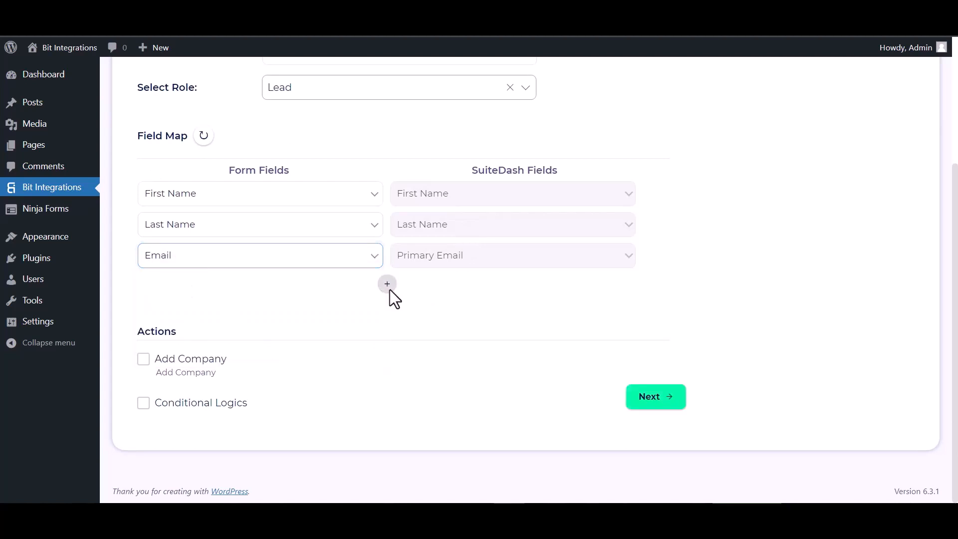
pyautogui.click(387, 285)
pyautogui.click(437, 289)
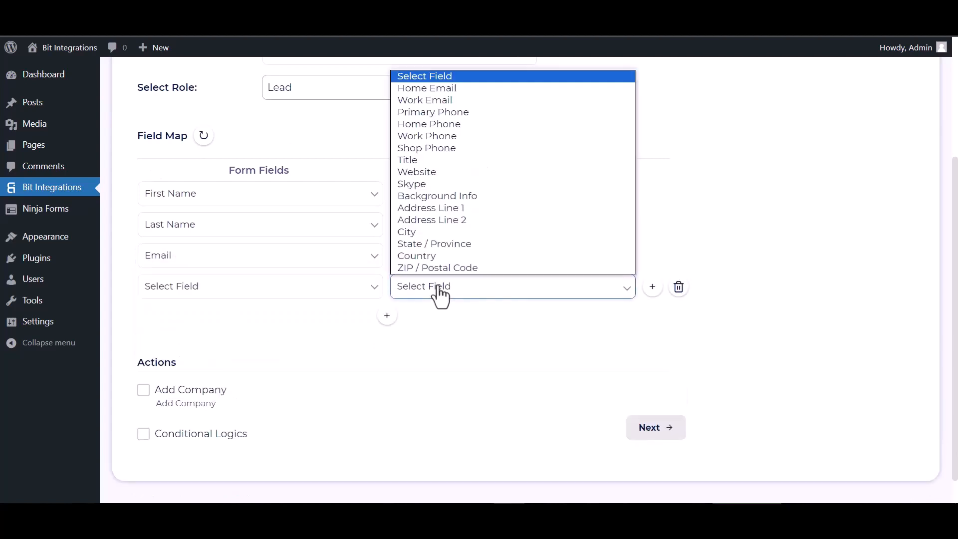
pyautogui.click(437, 110)
pyautogui.click(300, 292)
pyautogui.click(171, 366)
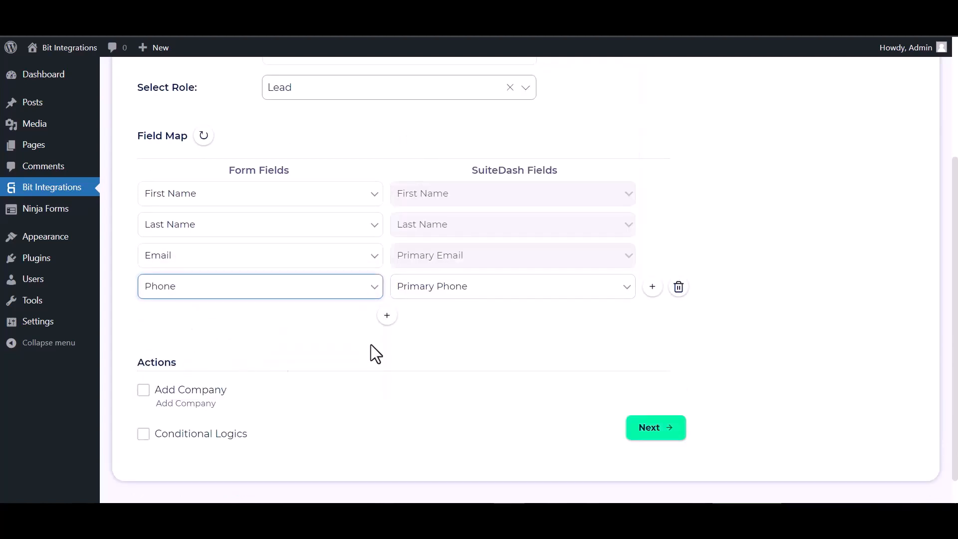
# - Leave conditional logic off, then finish and save the SuiteDash integration
pyautogui.scroll(-1, 391, 334)
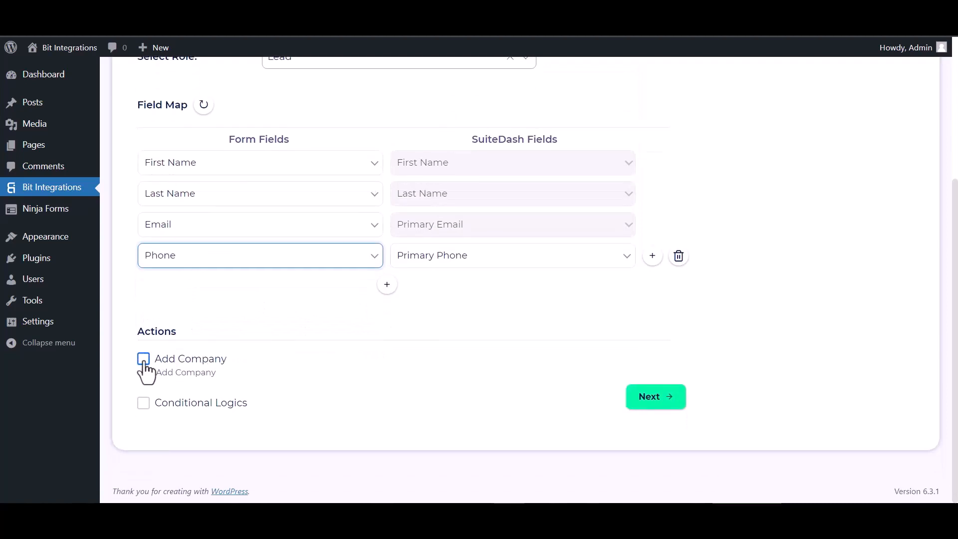
pyautogui.click(143, 402)
pyautogui.scroll(-2, 269, 335)
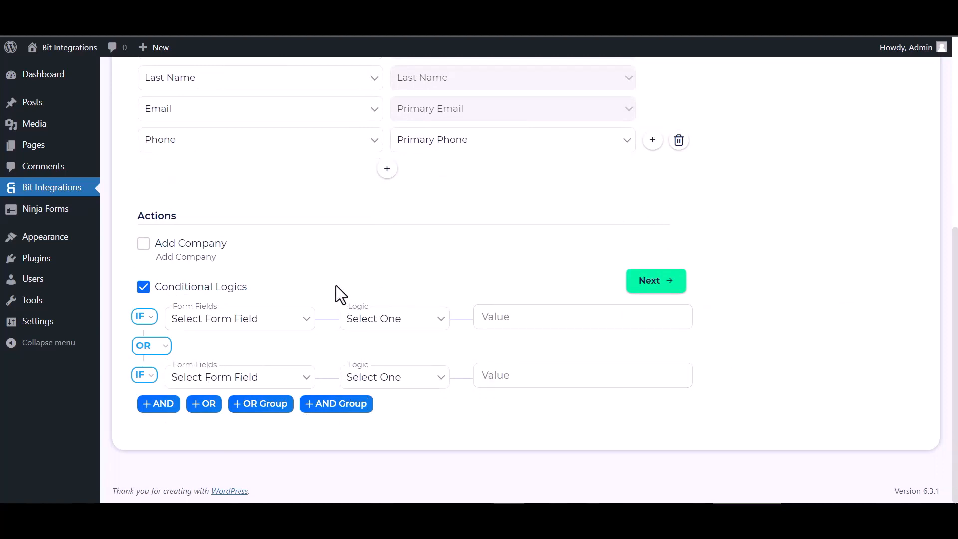
pyautogui.click(141, 294)
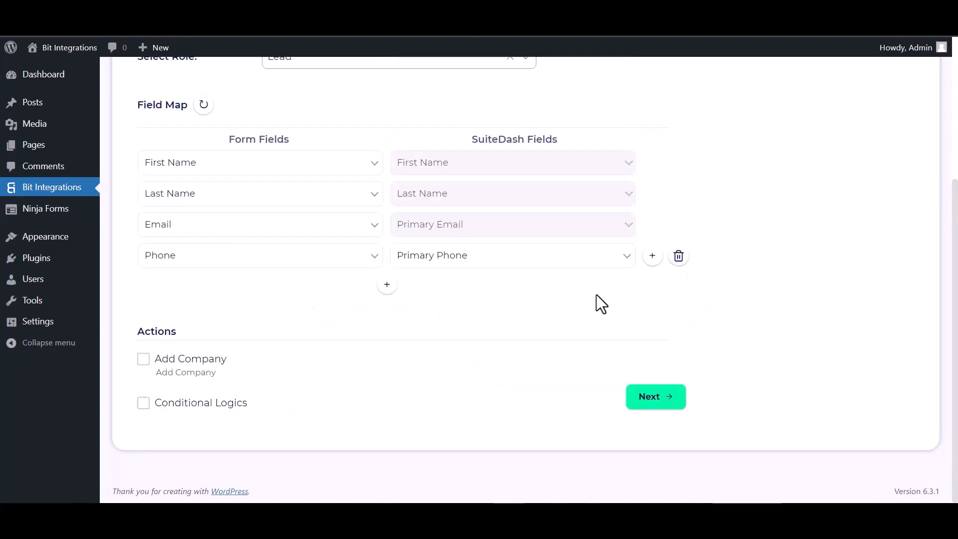
pyautogui.click(657, 399)
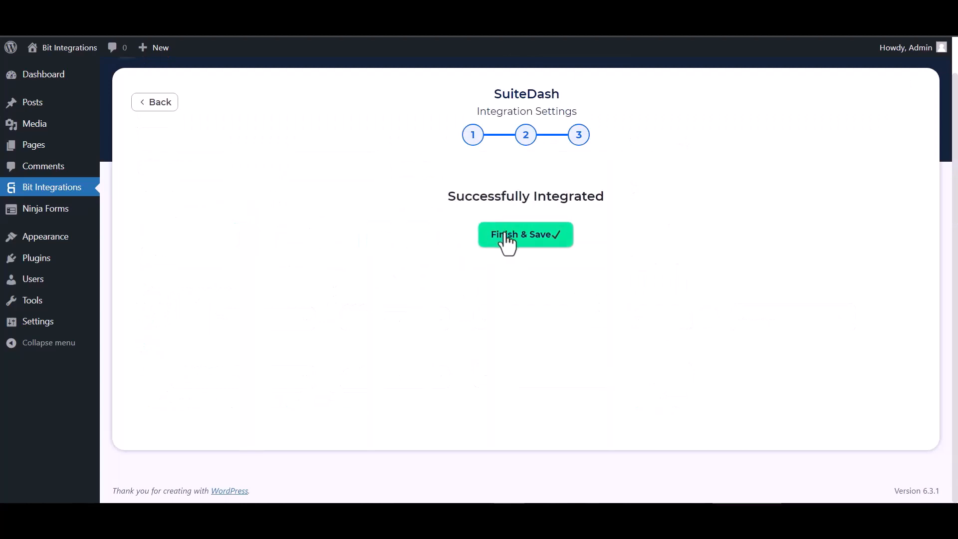
pyautogui.click(505, 233)
pyautogui.click(938, 488)
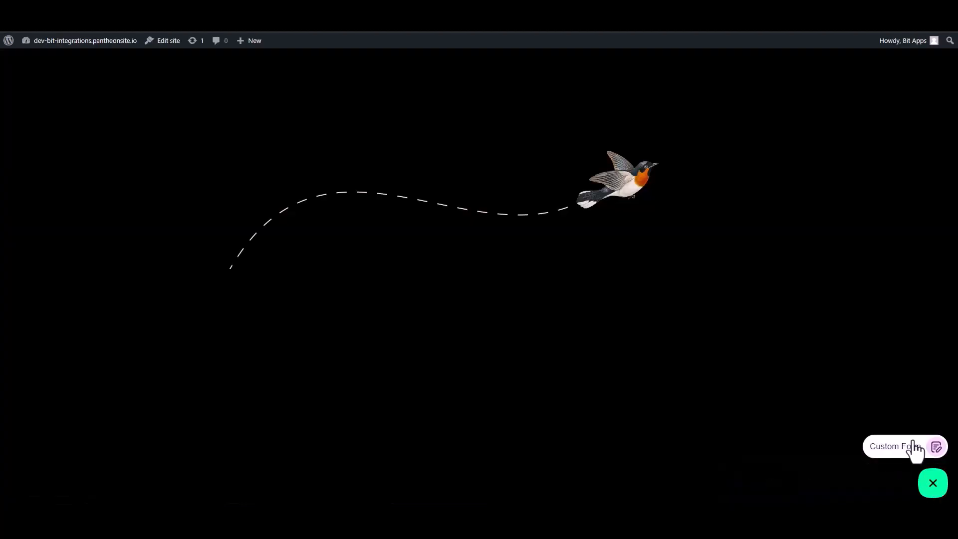
# - Open the Custom Form and enter First Name 'Bit' and Last Name 'Integrations'
pyautogui.click(901, 446)
pyautogui.click(848, 341)
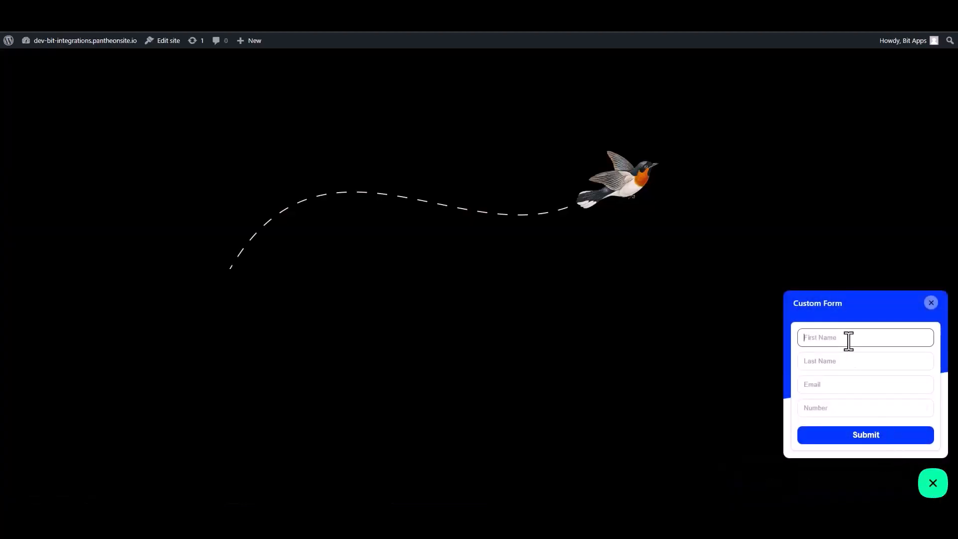
pyautogui.write('Bit')
pyautogui.click(843, 362)
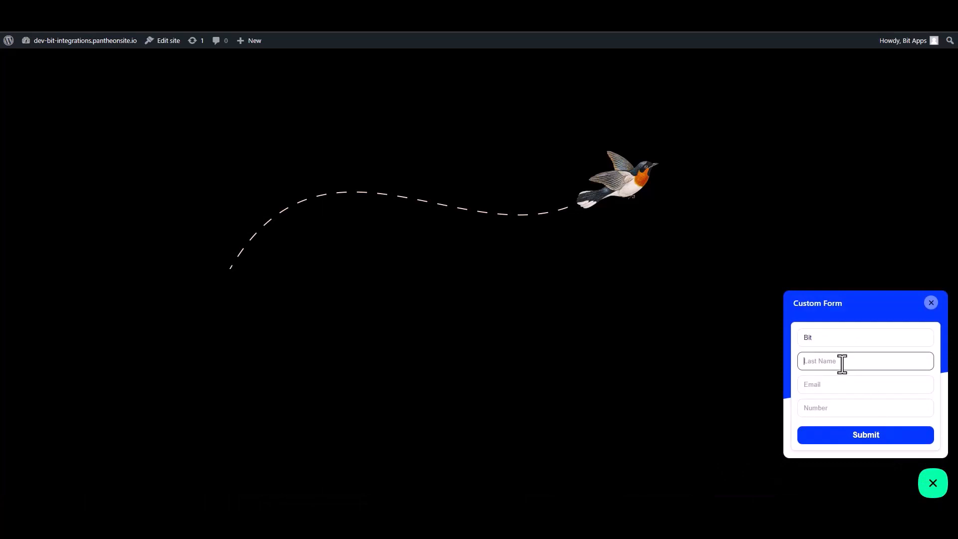
pyautogui.write('Integrationa')
pyautogui.press('BackSpace')
pyautogui.press('BackSpace')
# - Fill in a test e-mail address and phone number, then submit the form
pyautogui.click(909, 384)
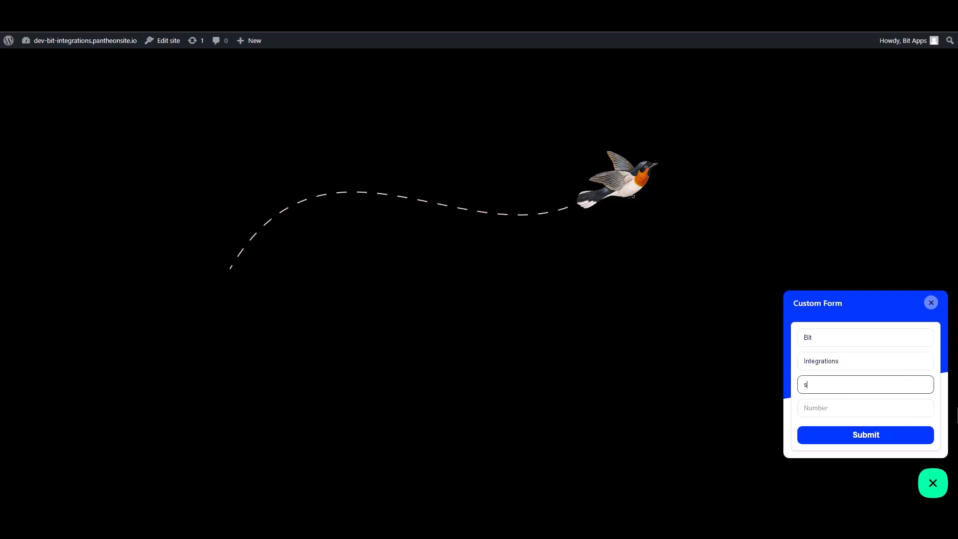
pyautogui.click(932, 411)
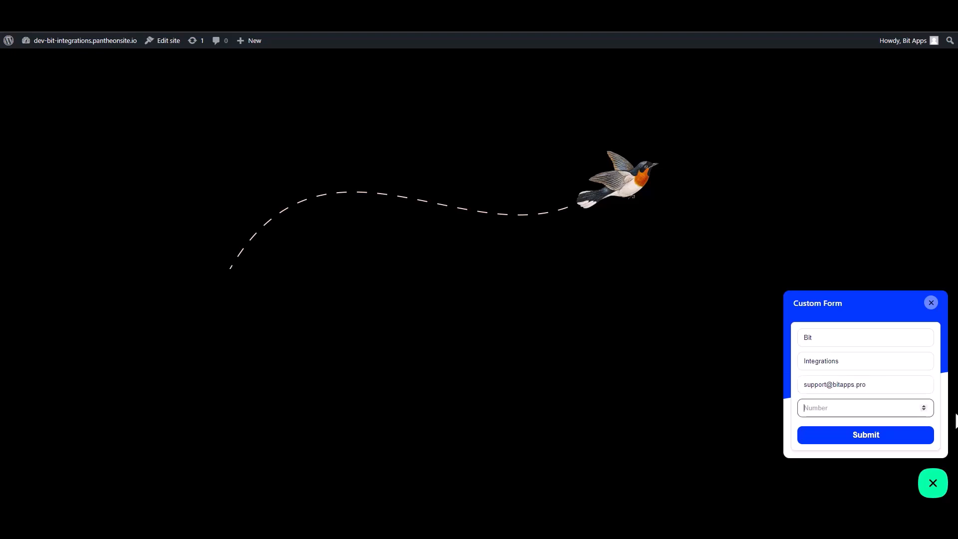
pyautogui.write('444555666')
pyautogui.click(902, 437)
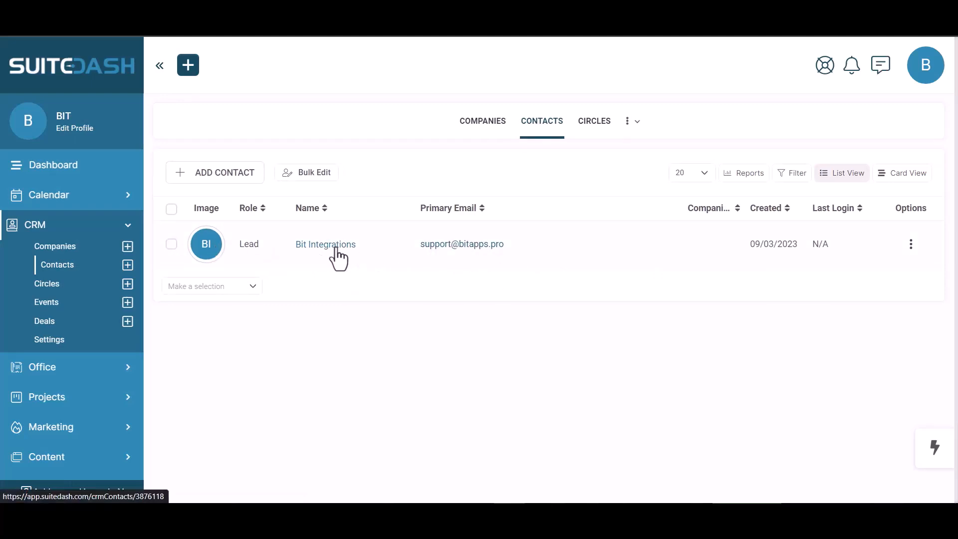
# - Open the new Bit Integrations Lead contact's detail page in SuiteDash
pyautogui.click(492, 249)
pyautogui.scroll(4, 210, 328)
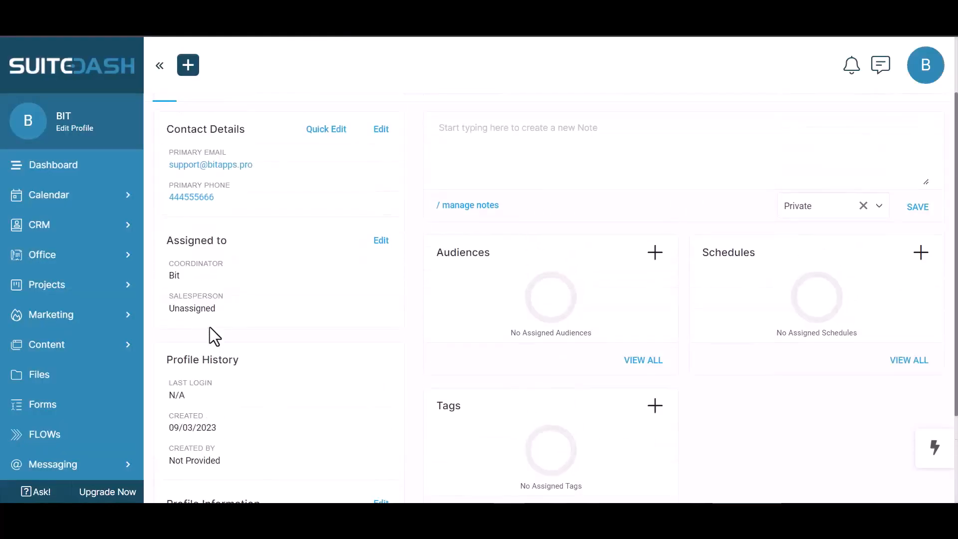